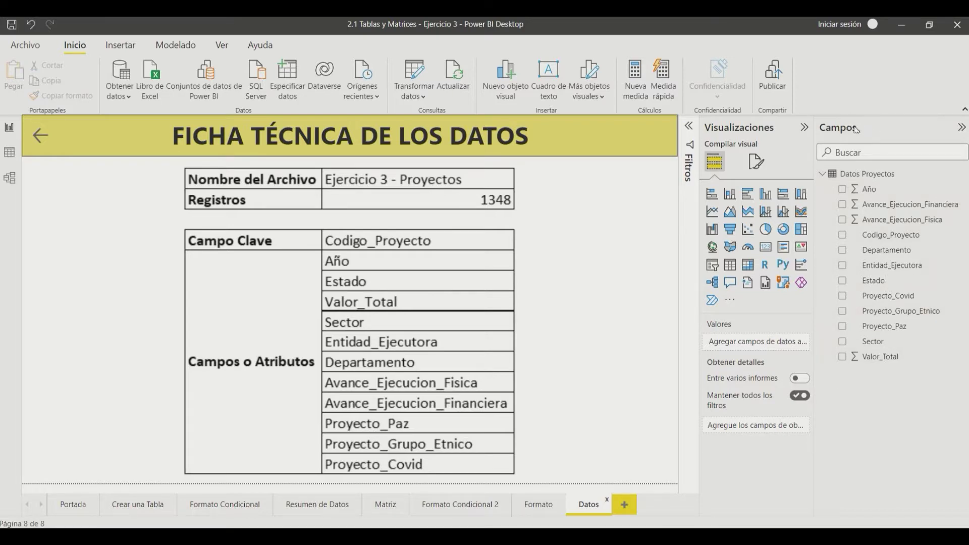
Insert a table visual on the Crear una Tabla page and add the Proyecto_Grupo_Etnico field to it
{"action": "left_click", "coordinate": [140, 506]}
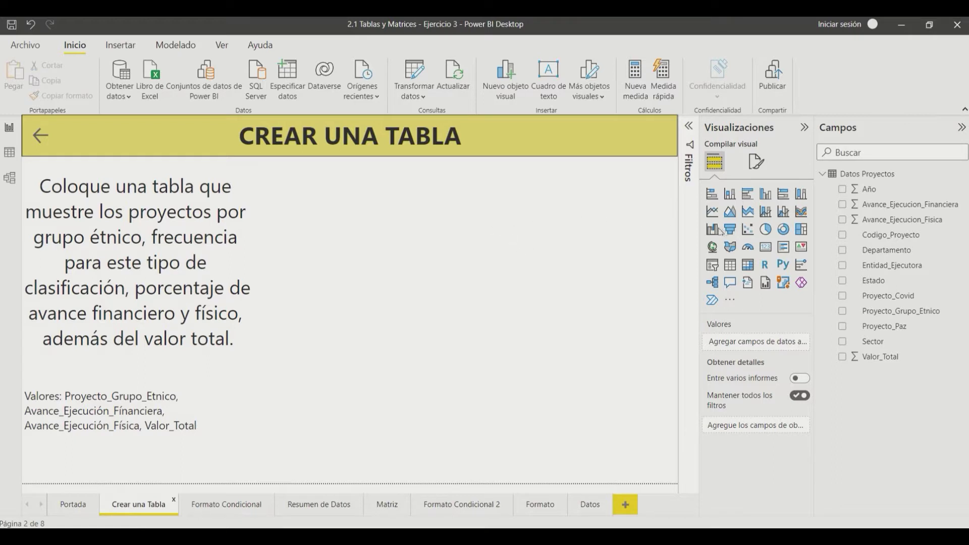
{"action": "left_click", "coordinate": [731, 266]}
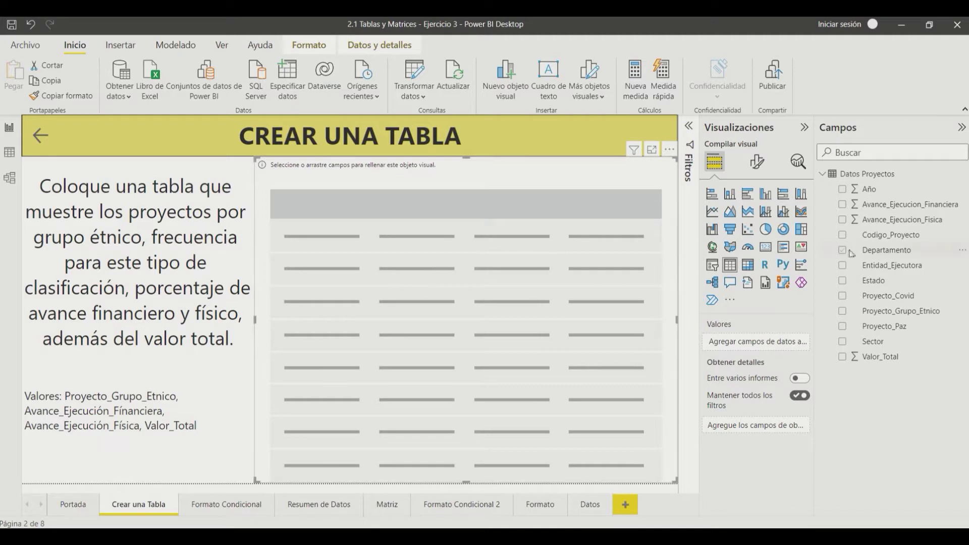
{"action": "left_click_drag", "start_coordinate": [904, 312], "coordinate": [763, 344]}
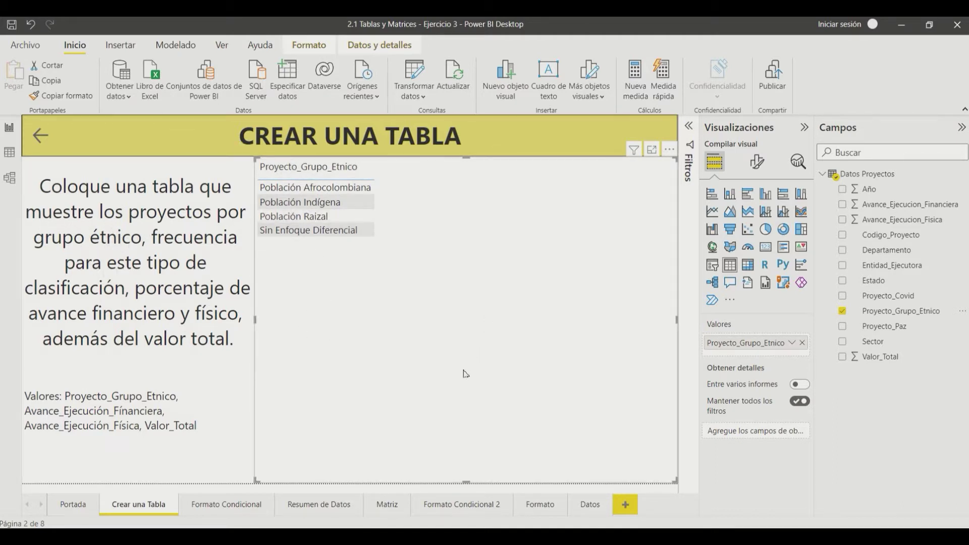
Add Proyecto_Grupo_Etnico to the table a second time and summarize this copy as Recuento
{"action": "left_click_drag", "start_coordinate": [894, 311], "coordinate": [778, 360]}
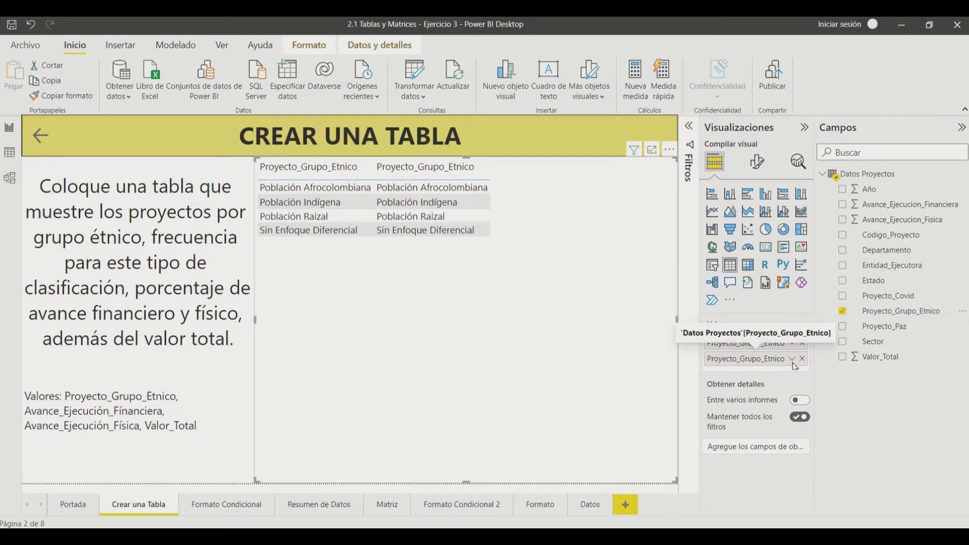
{"action": "left_click", "coordinate": [792, 359]}
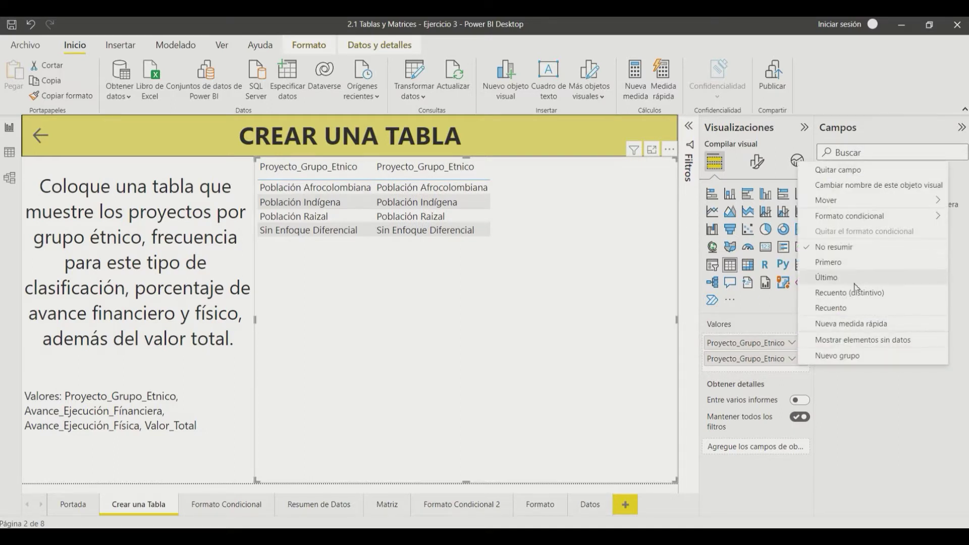
{"action": "left_click", "coordinate": [832, 309]}
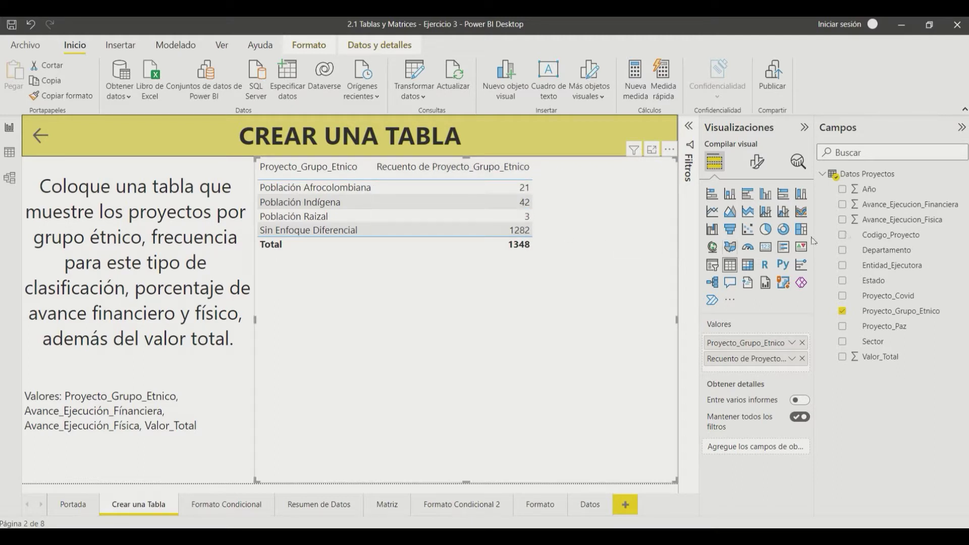
Add the Avance_Ejecucion_Financiera and Avance_Ejecucion_Fisica fields to the table's values
{"action": "left_click_drag", "start_coordinate": [913, 207], "coordinate": [757, 374]}
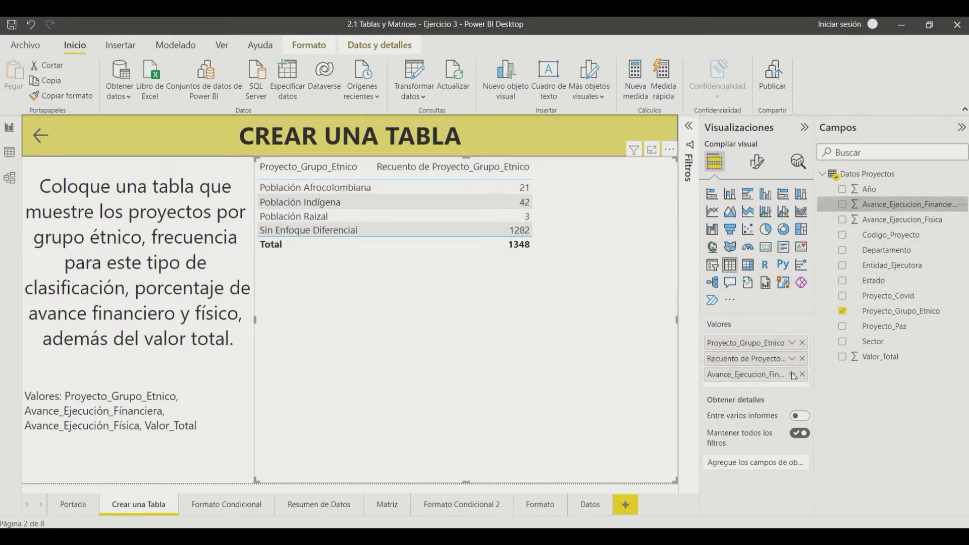
{"action": "left_click_drag", "start_coordinate": [884, 226], "coordinate": [780, 389]}
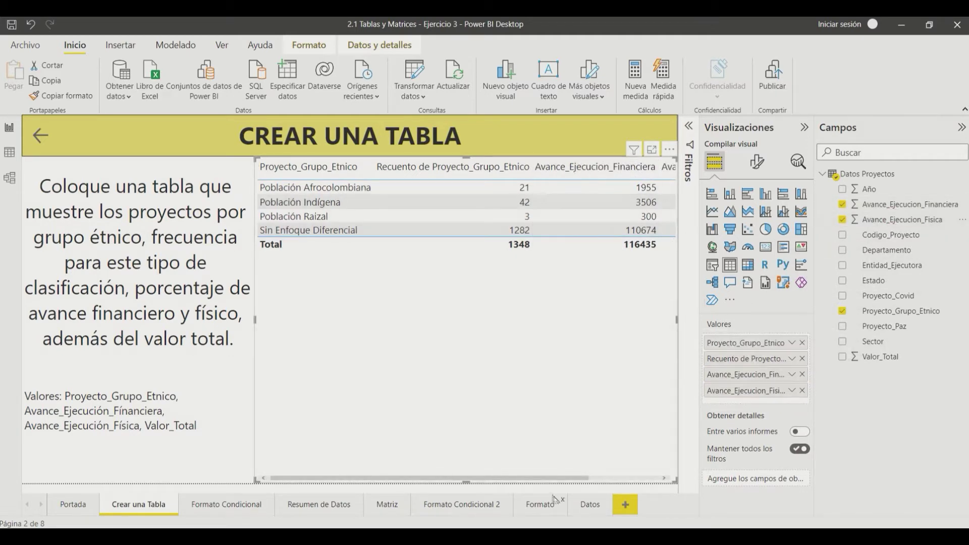
{"action": "left_click_drag", "start_coordinate": [558, 484], "coordinate": [649, 480]}
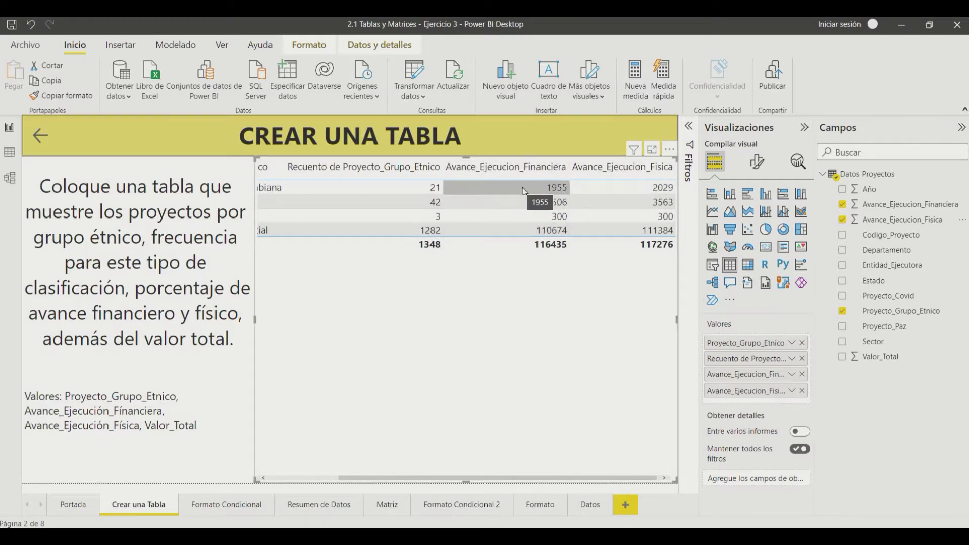
Summarize both the Avance_Ejecucion_Financiera and Avance_Ejecucion_Fisica columns as Promedio
{"action": "left_click", "coordinate": [792, 375]}
{"action": "left_click", "coordinate": [828, 235]}
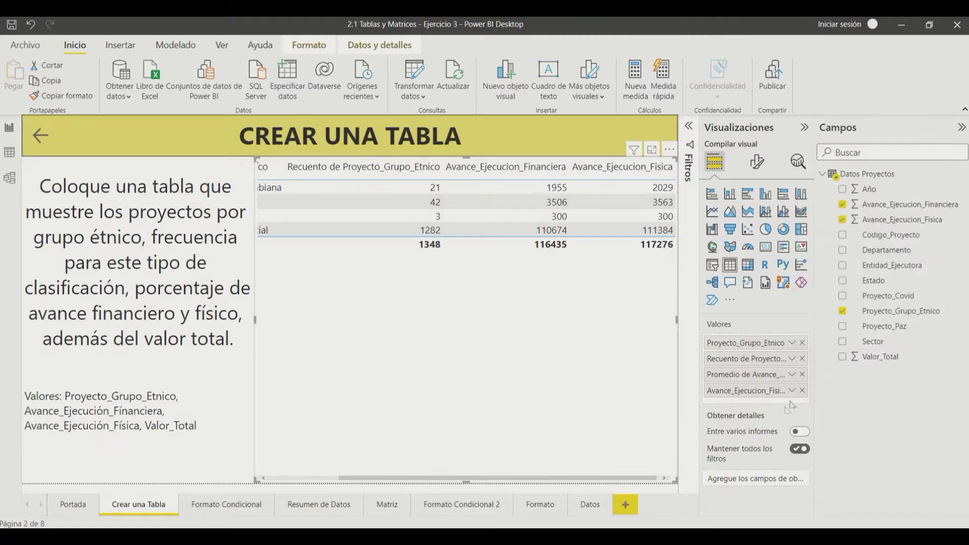
{"action": "left_click", "coordinate": [793, 392]}
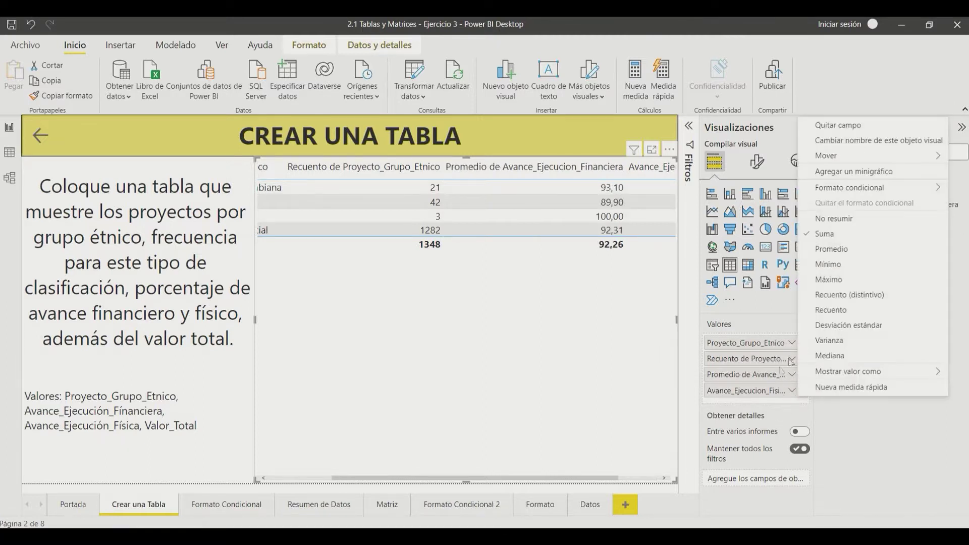
{"action": "left_click", "coordinate": [838, 251]}
{"action": "left_click_drag", "start_coordinate": [585, 482], "coordinate": [634, 482]}
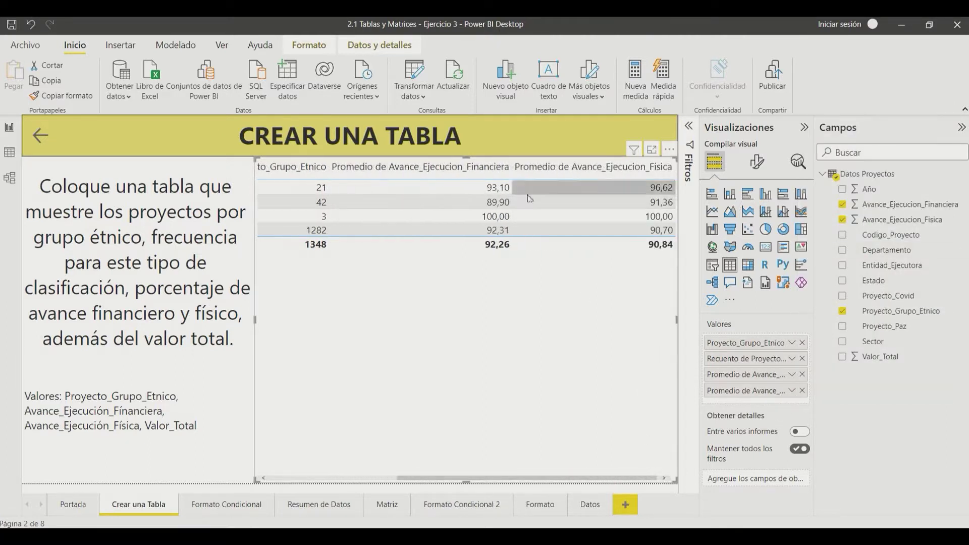
Add the Valor_Total field as the last column of the table
{"action": "left_click_drag", "start_coordinate": [544, 478], "coordinate": [388, 477]}
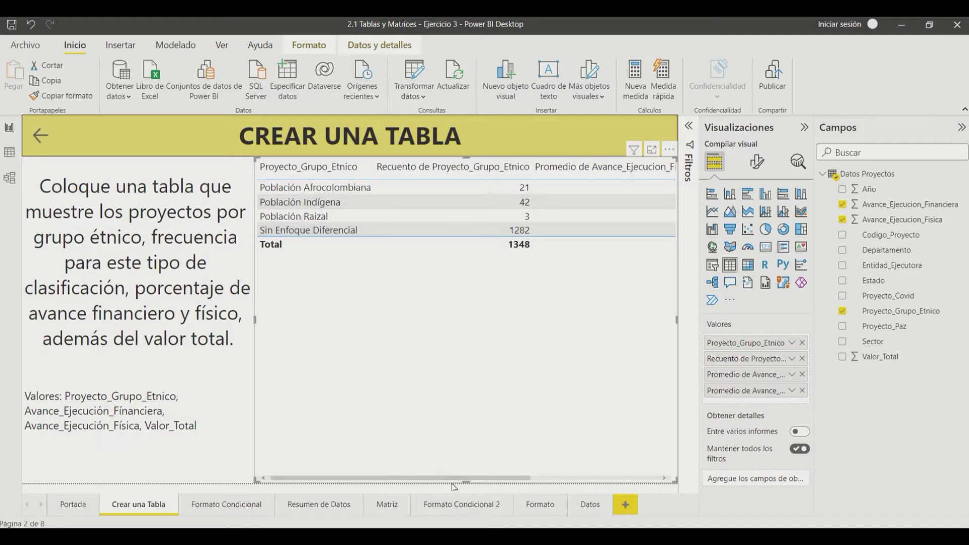
{"action": "left_click_drag", "start_coordinate": [477, 478], "coordinate": [621, 484]}
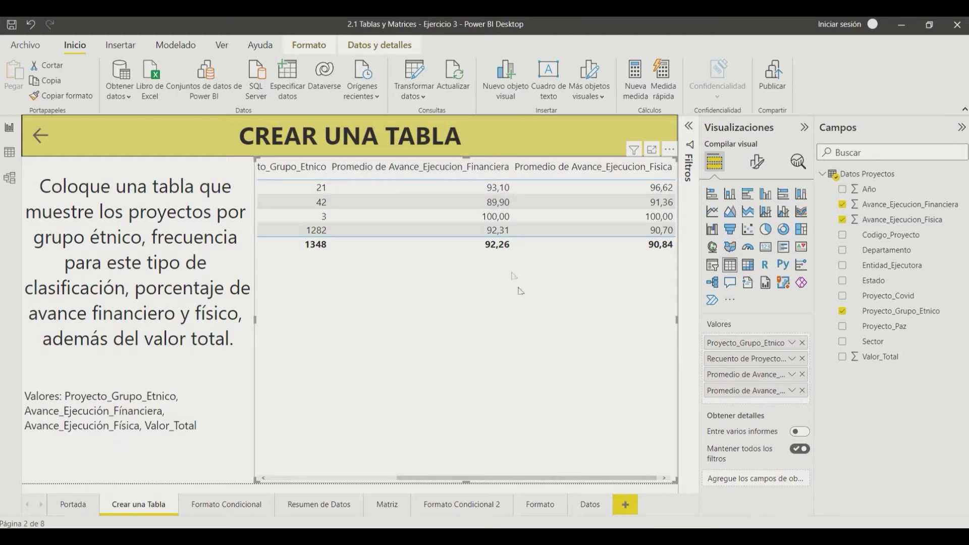
{"action": "left_click_drag", "start_coordinate": [591, 479], "coordinate": [464, 479]}
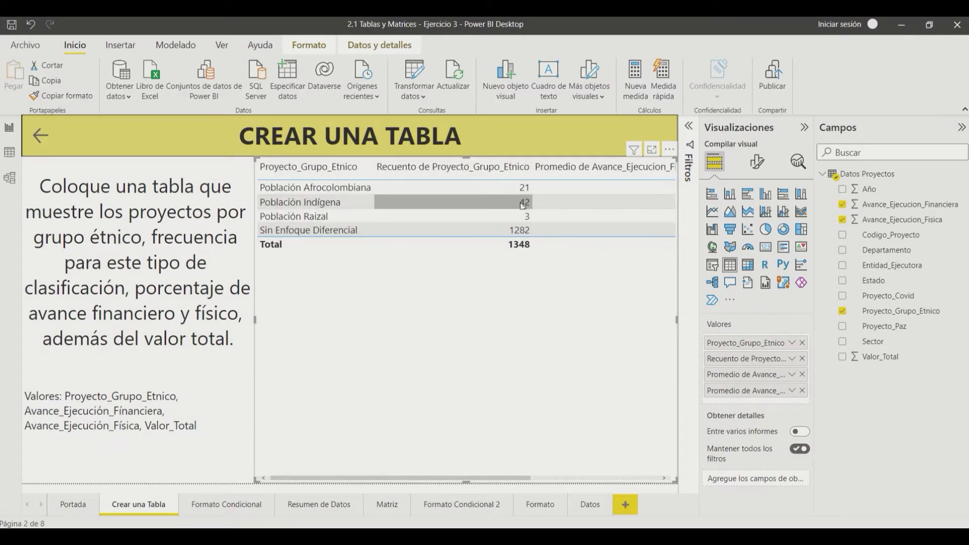
{"action": "left_click_drag", "start_coordinate": [512, 470], "coordinate": [633, 494]}
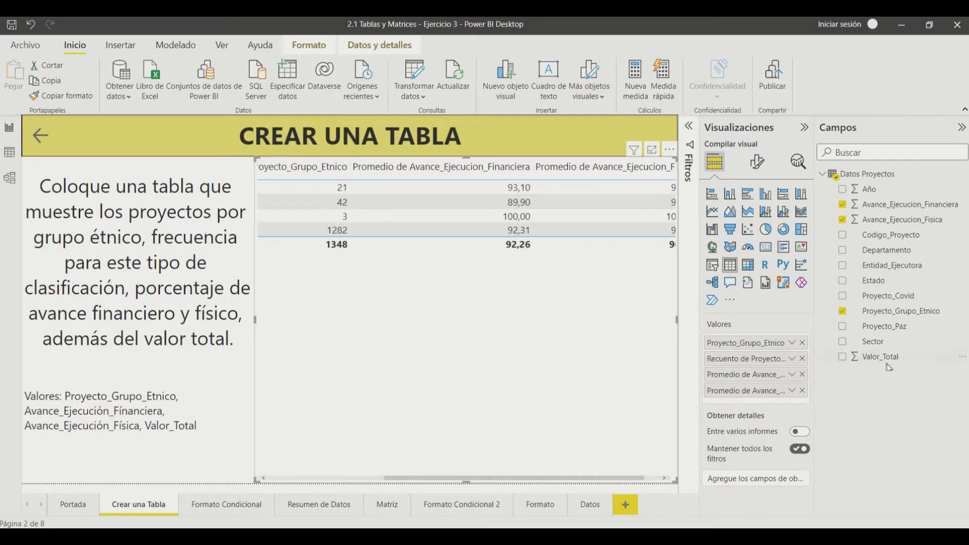
{"action": "left_click_drag", "start_coordinate": [893, 362], "coordinate": [774, 407]}
Narrow the ethnic group, count and both average columns so their headers wrap and all five columns fit in the visual
{"action": "left_click_drag", "start_coordinate": [553, 477], "coordinate": [399, 469]}
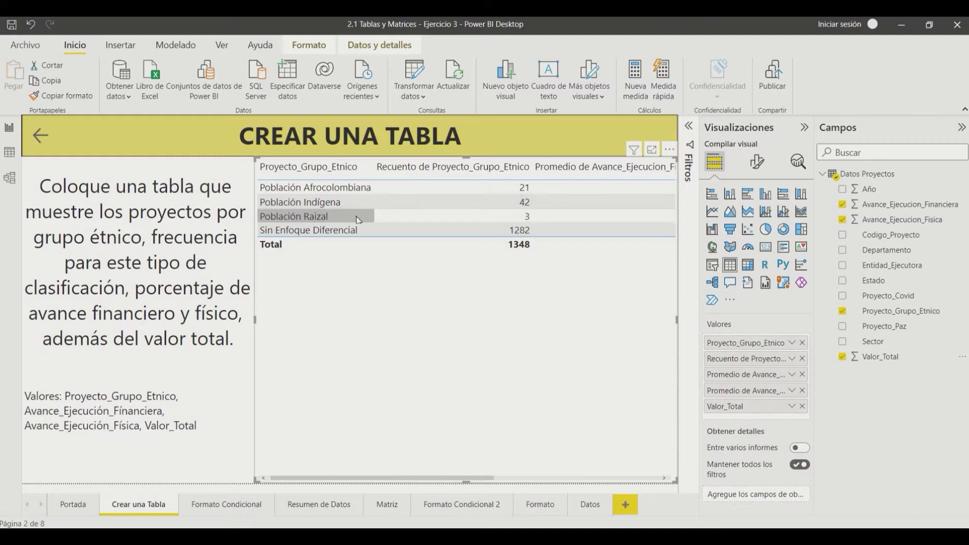
{"action": "left_click_drag", "start_coordinate": [534, 171], "coordinate": [448, 170]}
{"action": "left_click_drag", "start_coordinate": [633, 177], "coordinate": [530, 180]}
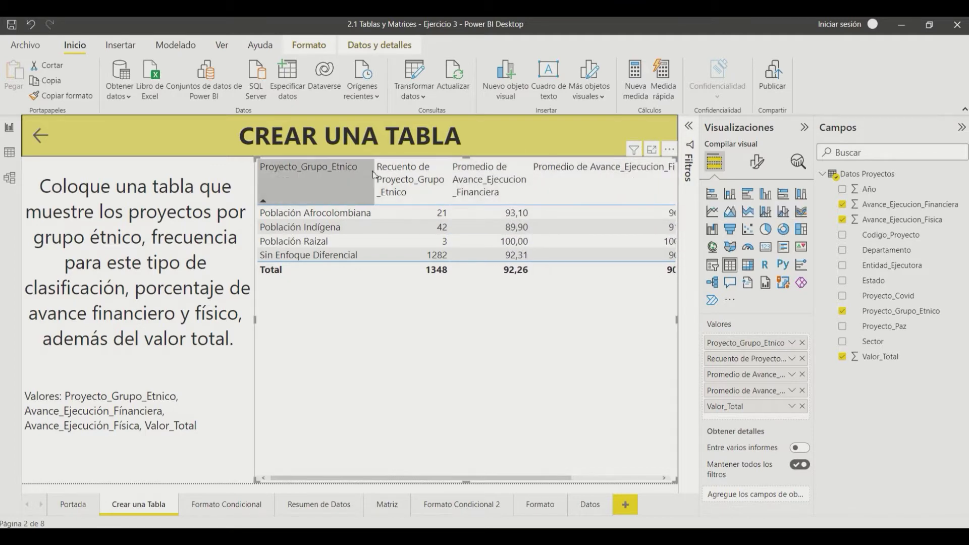
{"action": "left_click_drag", "start_coordinate": [374, 175], "coordinate": [335, 177]}
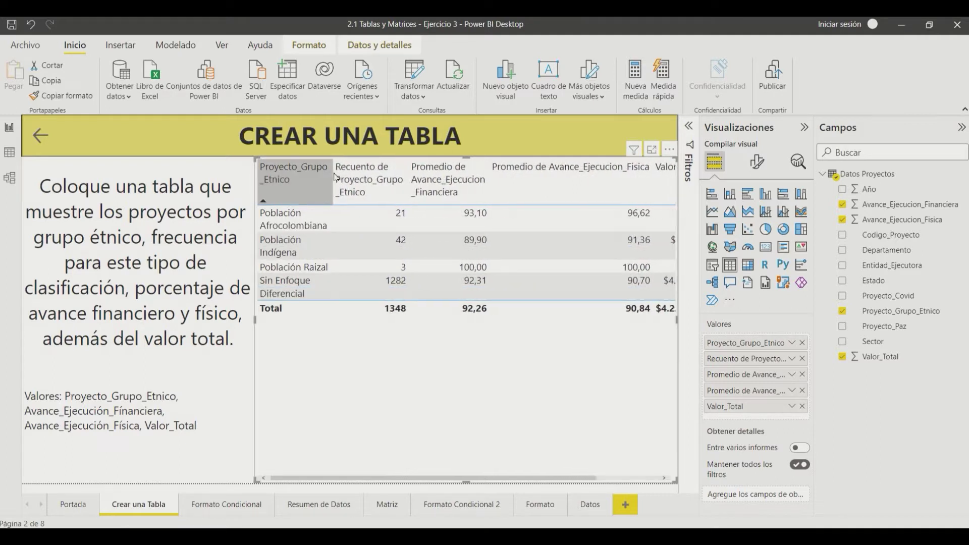
{"action": "left_click_drag", "start_coordinate": [652, 176], "coordinate": [576, 180]}
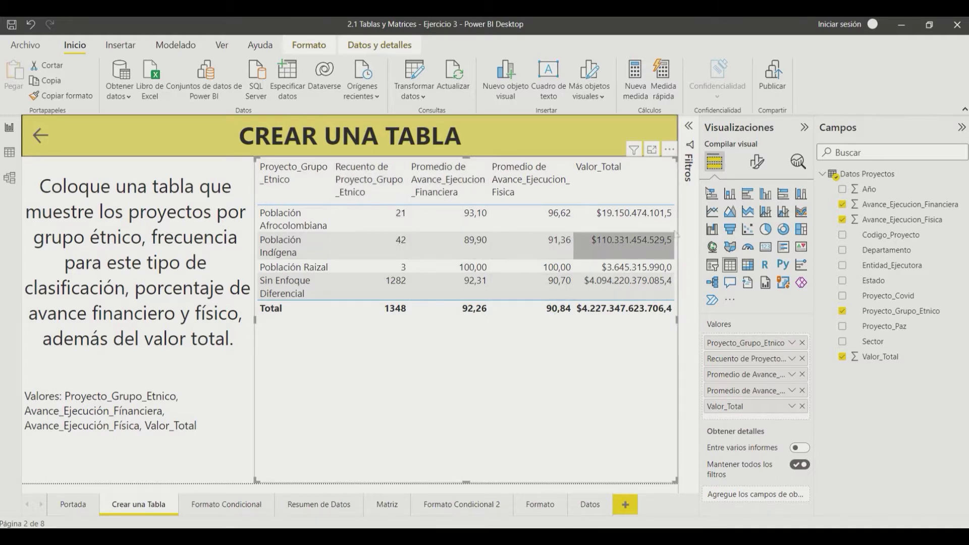
Try the style presets Encabezado en negrita, Filas alternas con contraste and Filas llamativas on the table, and restore Valor predeterminado
{"action": "left_click", "coordinate": [767, 165]}
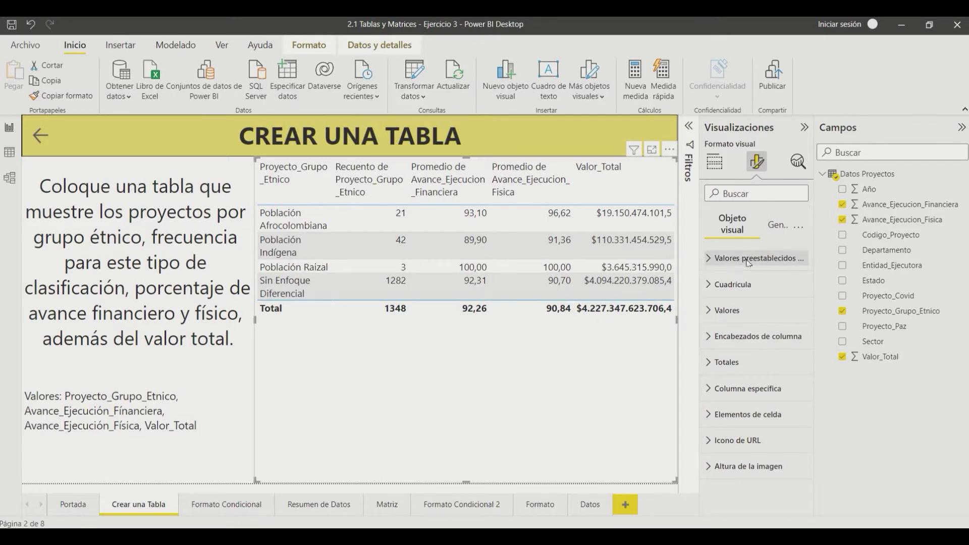
{"action": "left_click", "coordinate": [719, 259]}
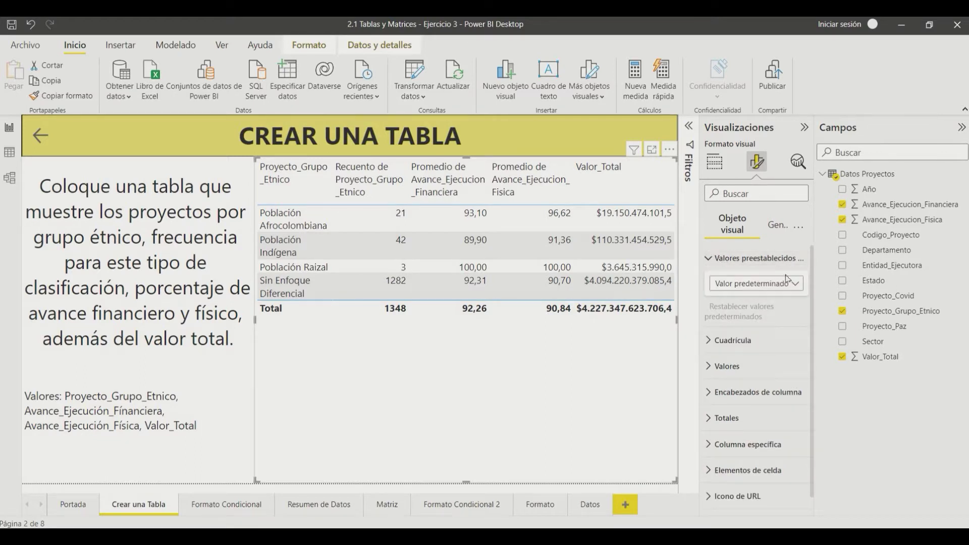
{"action": "left_click", "coordinate": [799, 287]}
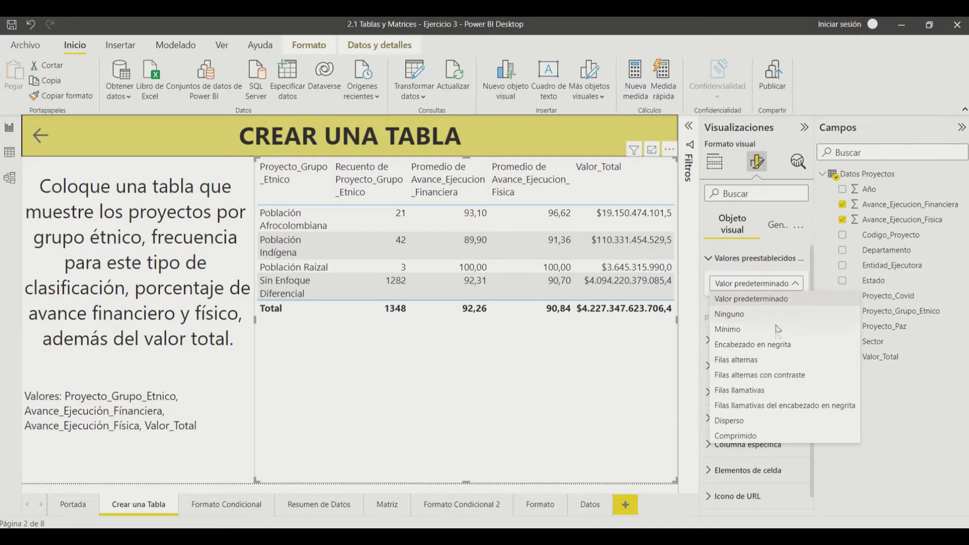
{"action": "left_click", "coordinate": [765, 349]}
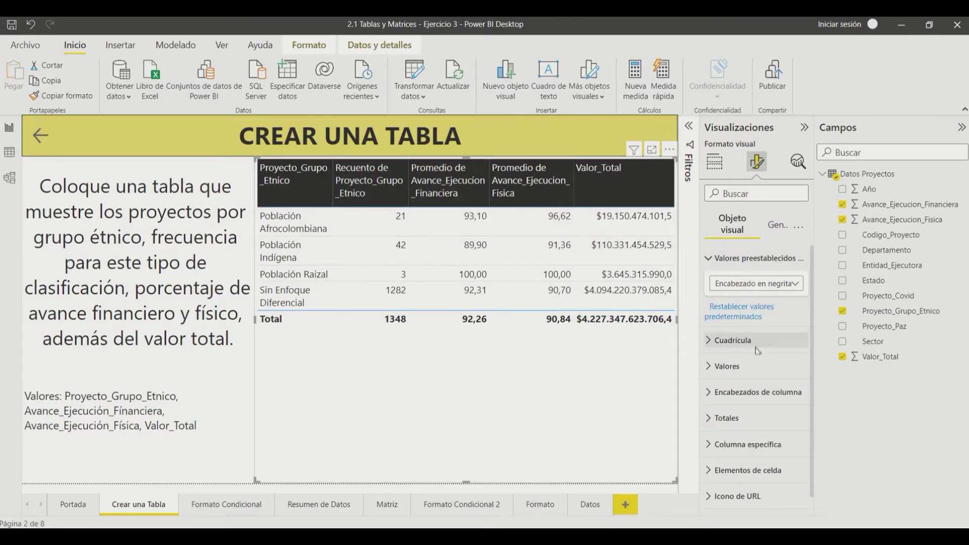
{"action": "left_click", "coordinate": [780, 282]}
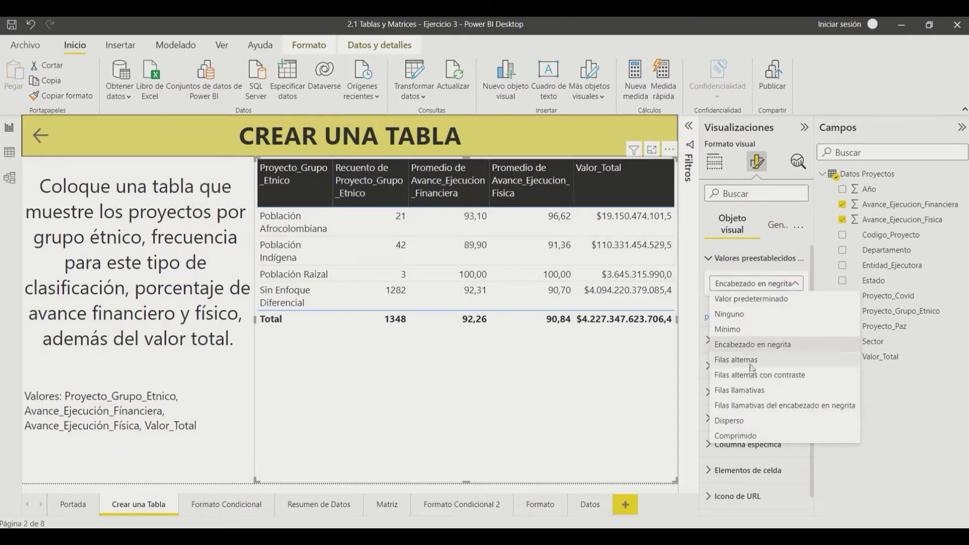
{"action": "left_click", "coordinate": [759, 379]}
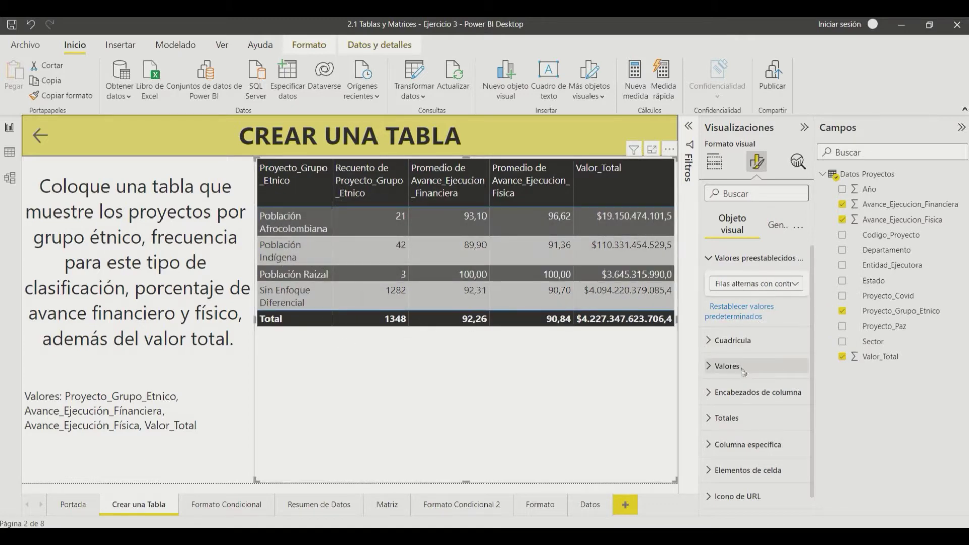
{"action": "left_click", "coordinate": [753, 285]}
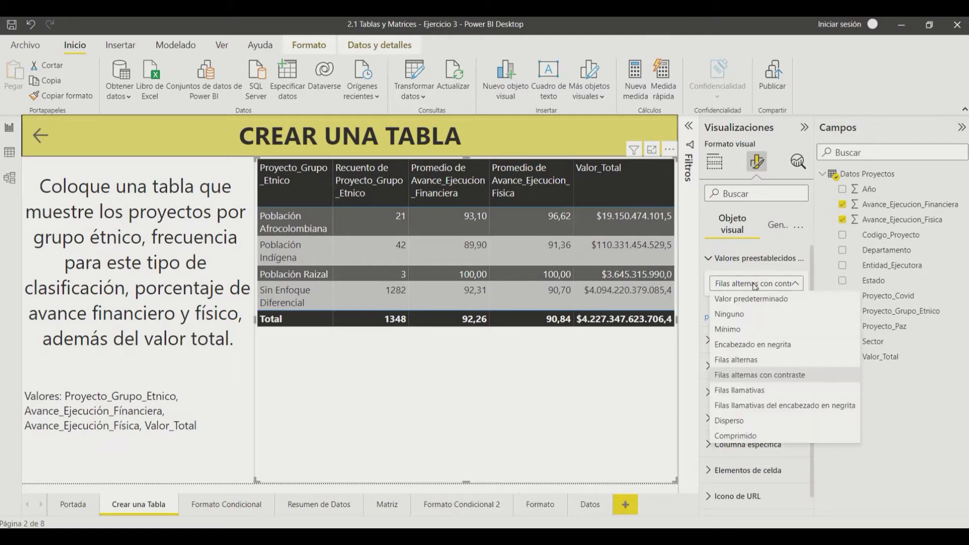
{"action": "left_click", "coordinate": [760, 390]}
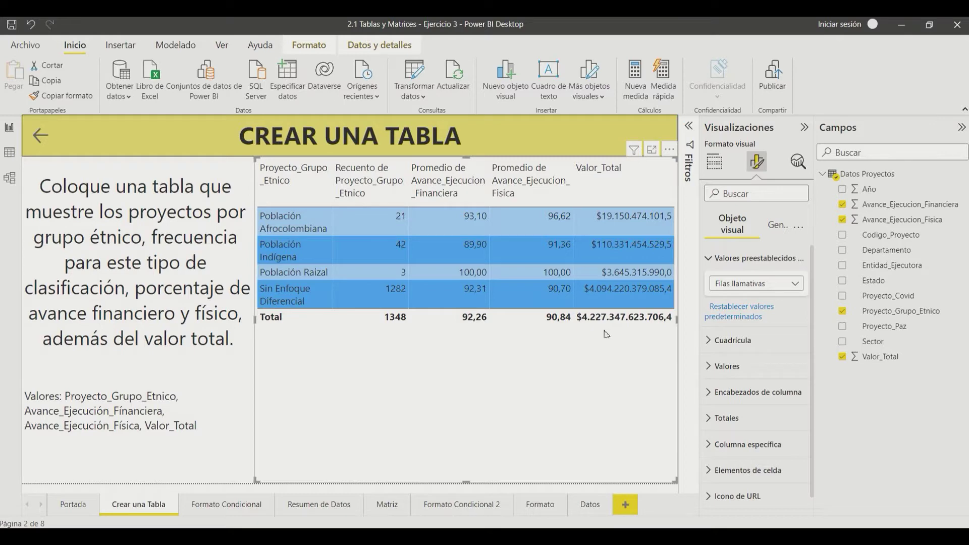
{"action": "left_click", "coordinate": [759, 284]}
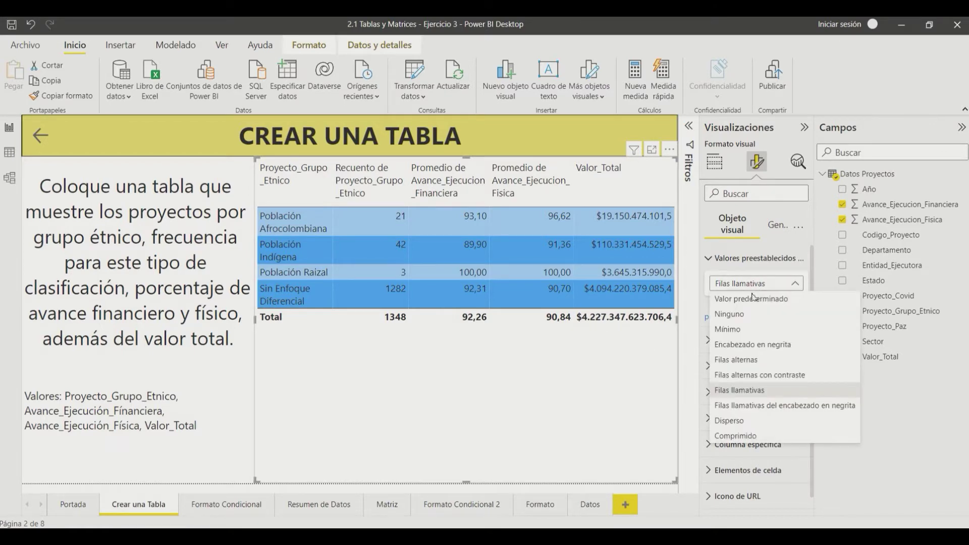
{"action": "left_click", "coordinate": [752, 298]}
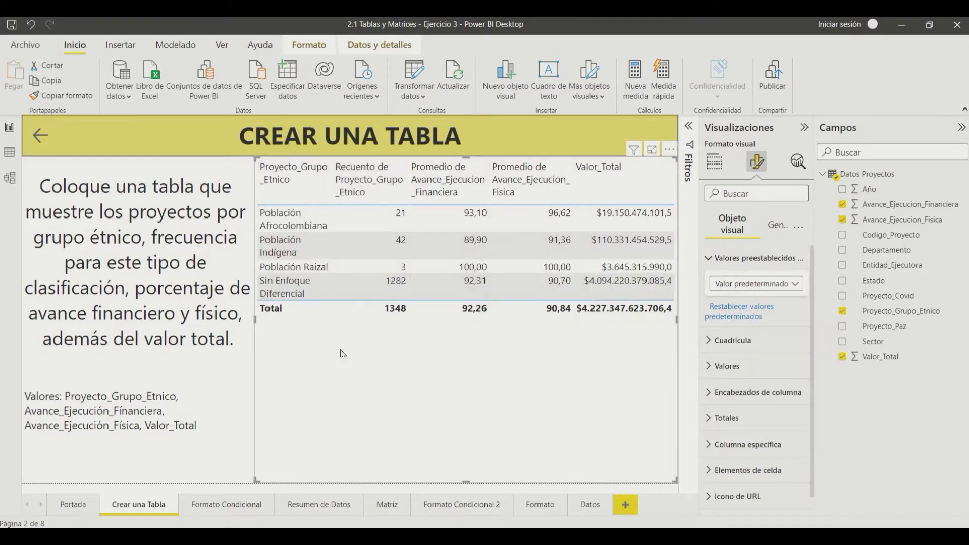
Format the table's column headers with a black background and white text
{"action": "scroll", "coordinate": [754, 387], "scroll_direction": "down", "scroll_amount": 1}
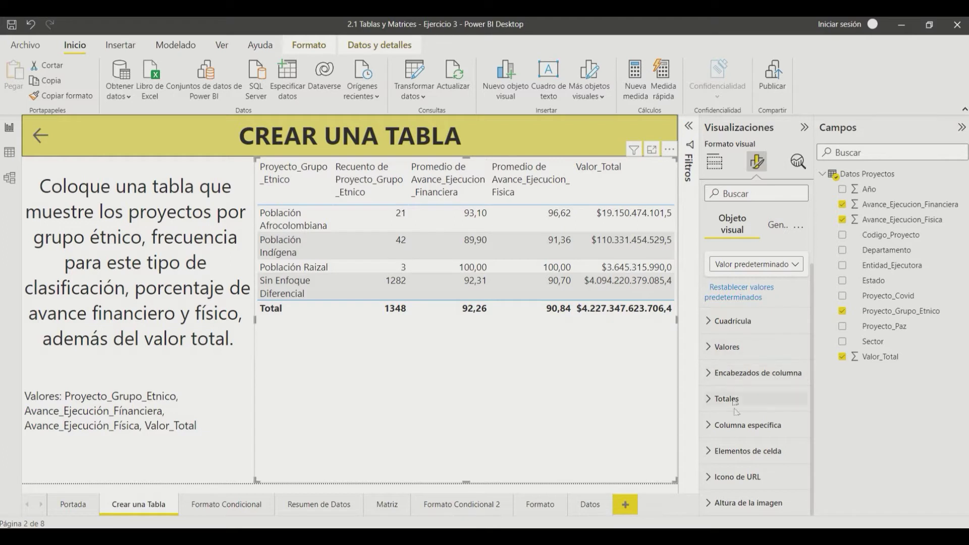
{"action": "left_click", "coordinate": [715, 378]}
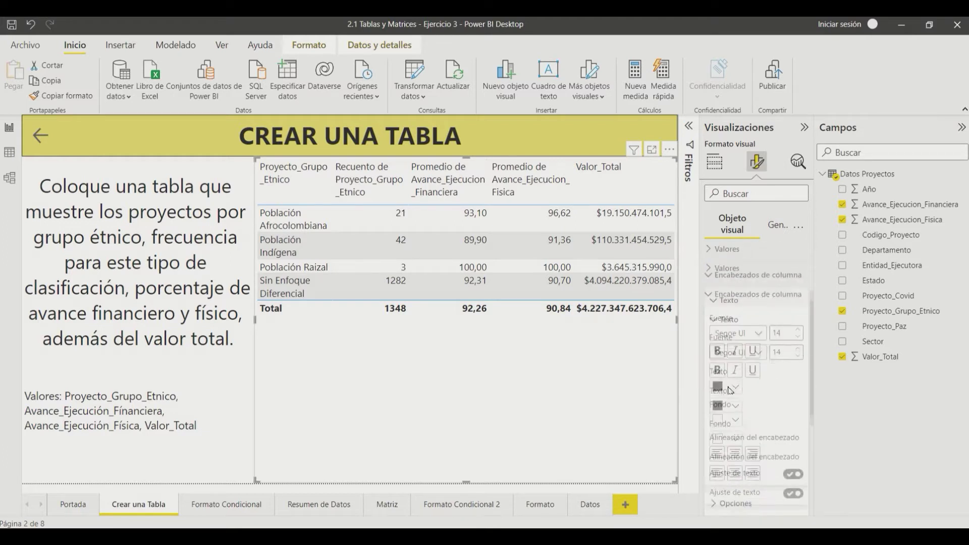
{"action": "left_click", "coordinate": [737, 356]}
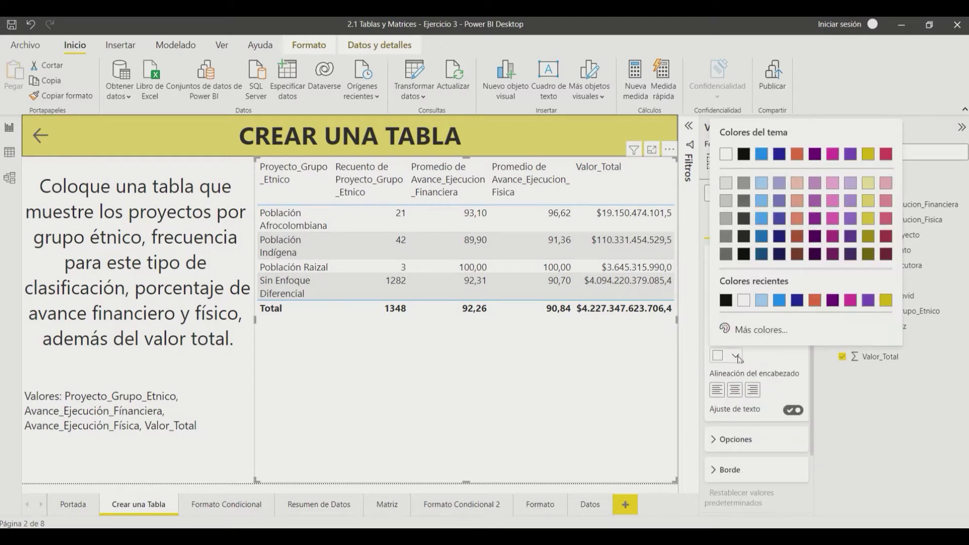
{"action": "left_click", "coordinate": [728, 302]}
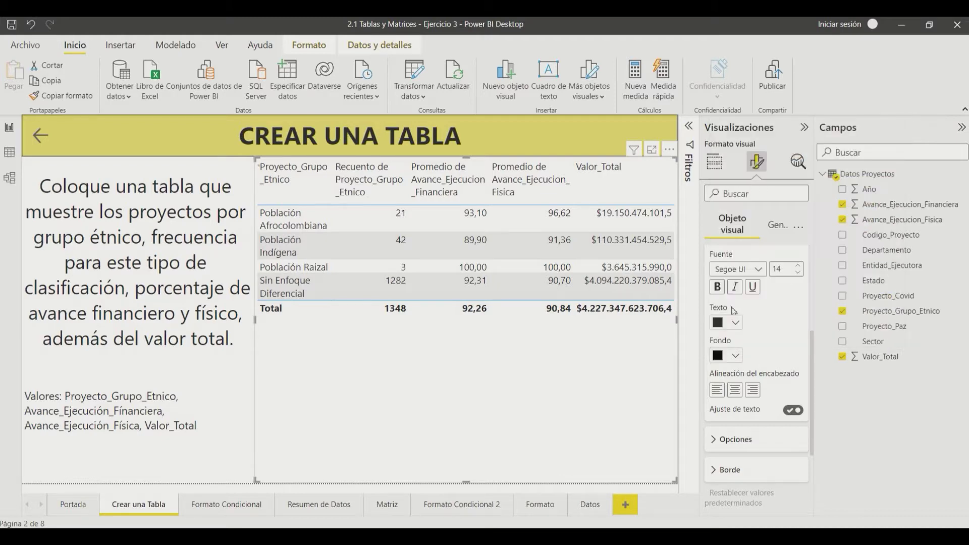
{"action": "left_click", "coordinate": [736, 322]}
{"action": "left_click", "coordinate": [748, 273]}
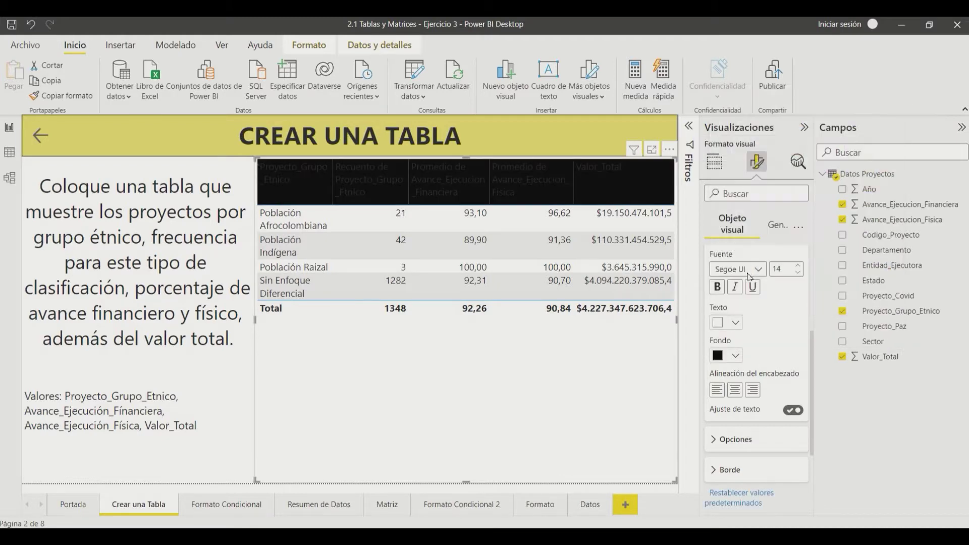
Make the table's column header text bold and centre-aligned
{"action": "left_click", "coordinate": [738, 396]}
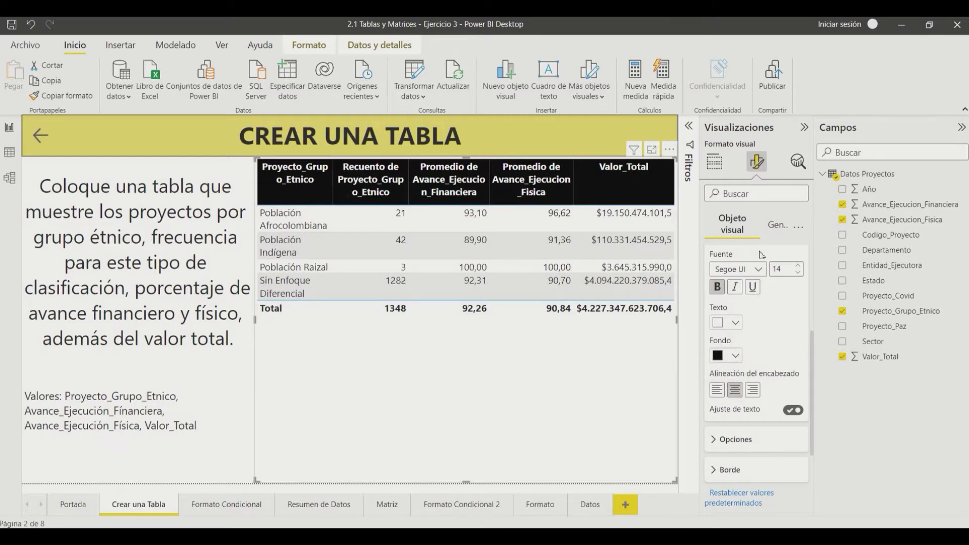
{"action": "scroll", "coordinate": [762, 254], "scroll_direction": "up", "scroll_amount": 2}
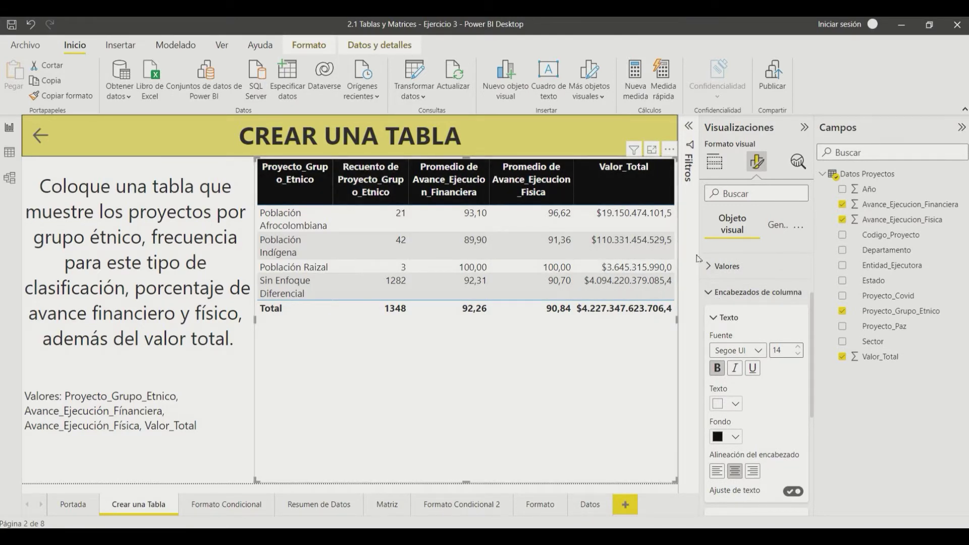
{"action": "left_click", "coordinate": [711, 295]}
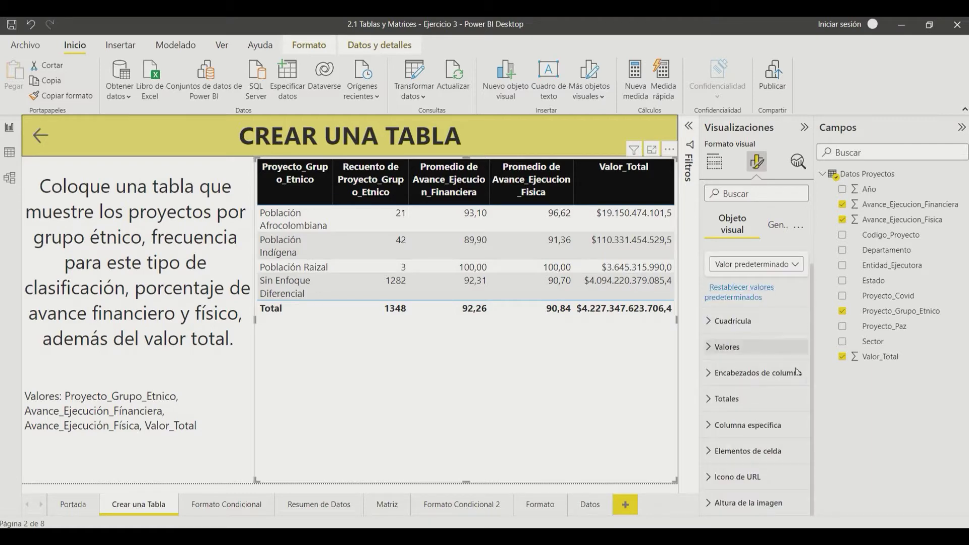
Format the table's total row with white text on a black background
{"action": "left_click", "coordinate": [713, 399]}
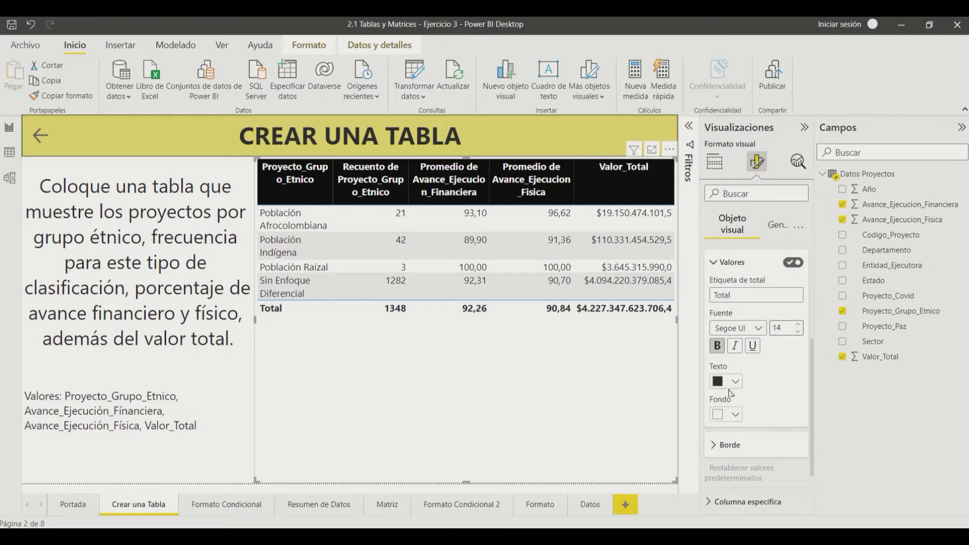
{"action": "left_click", "coordinate": [740, 386]}
{"action": "left_click", "coordinate": [729, 176]}
{"action": "left_click", "coordinate": [737, 415]}
{"action": "left_click", "coordinate": [744, 360]}
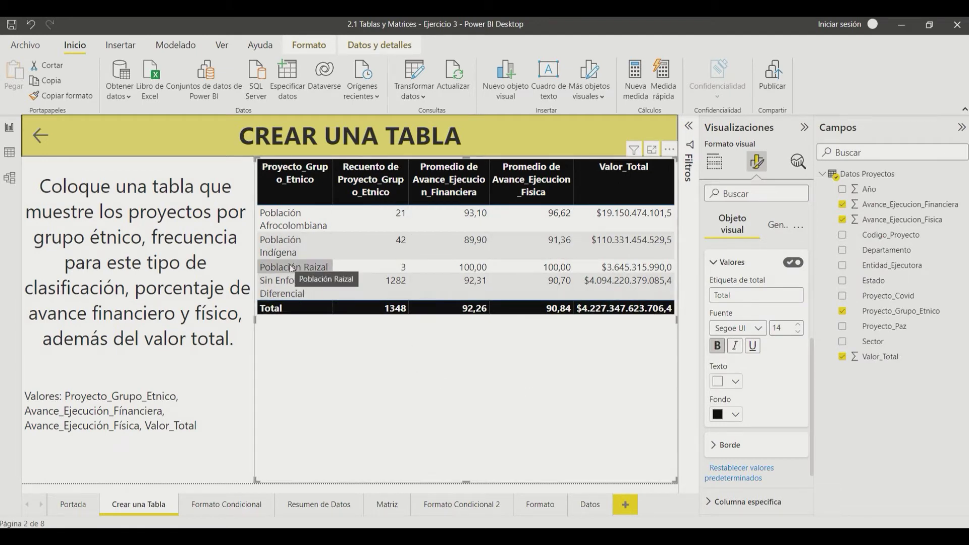
{"action": "left_click", "coordinate": [752, 267]}
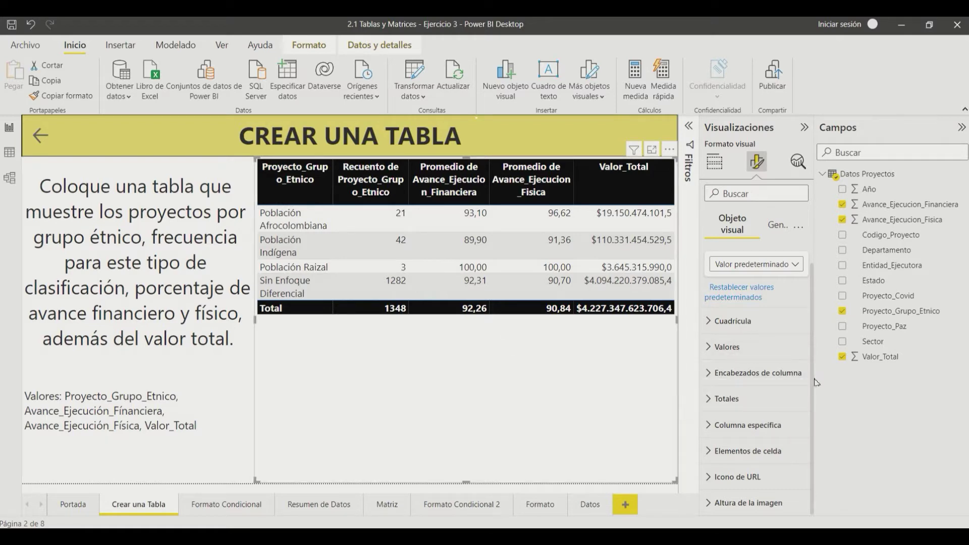
Set the alternate background color of the table's values to white
{"action": "left_click", "coordinate": [713, 348]}
{"action": "scroll", "coordinate": [757, 383], "scroll_direction": "down", "scroll_amount": 3}
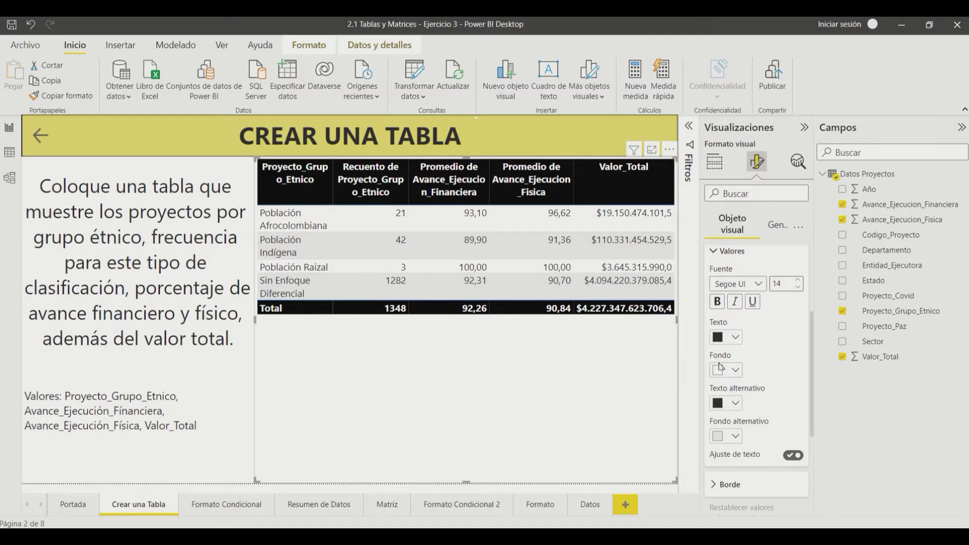
{"action": "left_click", "coordinate": [738, 438]}
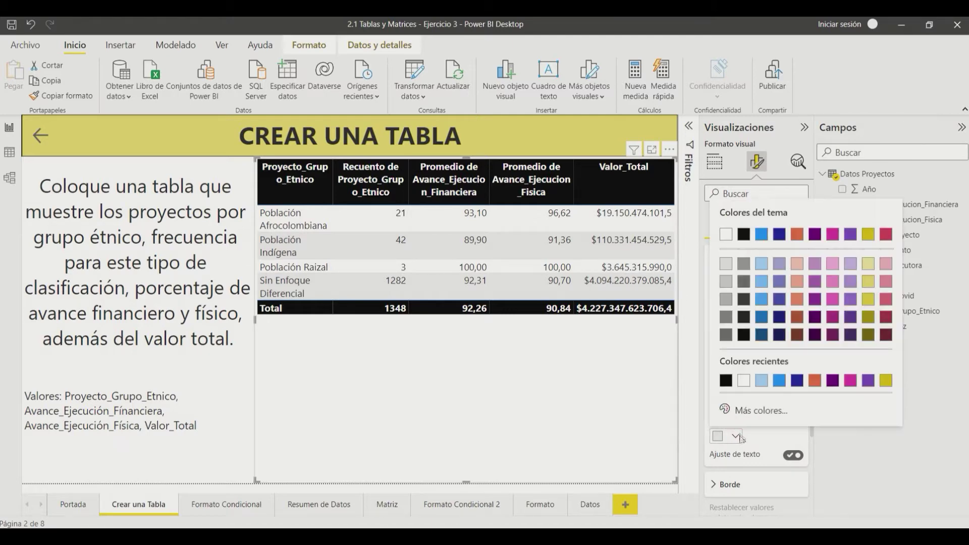
{"action": "left_click", "coordinate": [727, 235]}
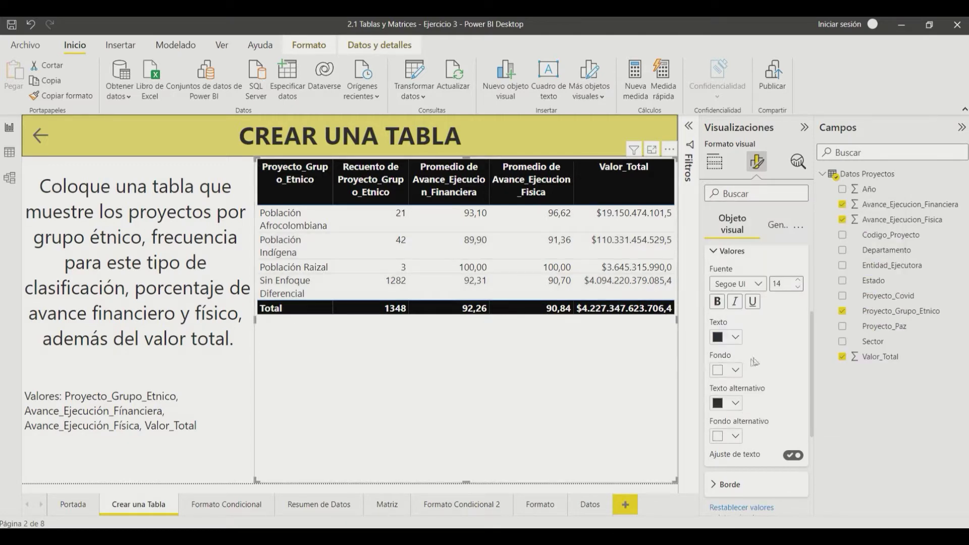
{"action": "left_click", "coordinate": [732, 251]}
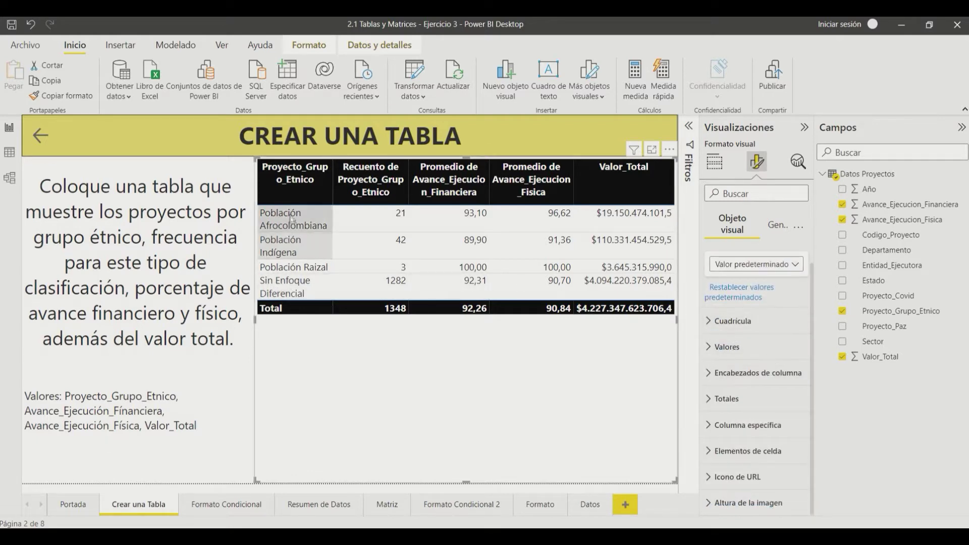
Set the color of the table's horizontal gridlines to black
{"action": "left_click", "coordinate": [713, 322]}
{"action": "left_click", "coordinate": [758, 343]}
{"action": "scroll", "coordinate": [782, 364], "scroll_direction": "down", "scroll_amount": 2}
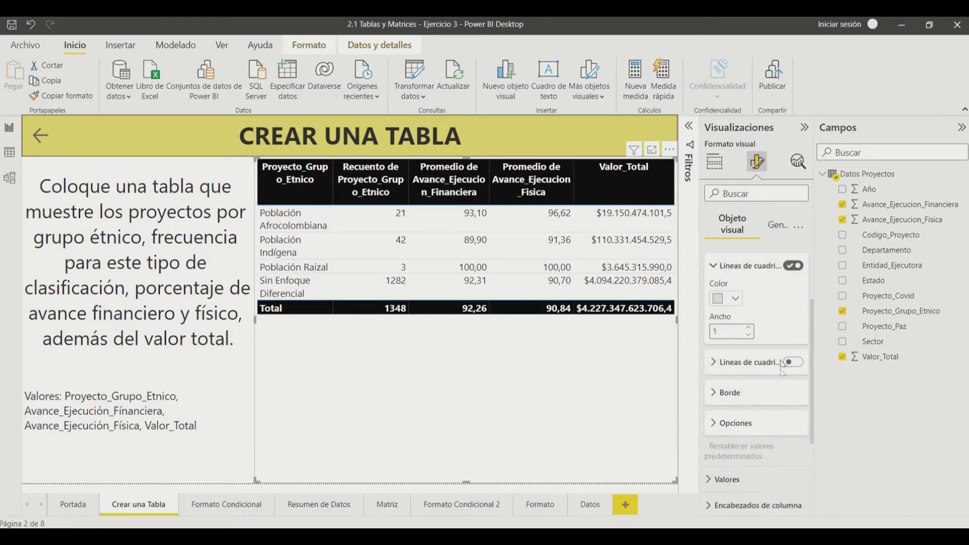
{"action": "left_click", "coordinate": [736, 299]}
{"action": "left_click", "coordinate": [745, 246]}
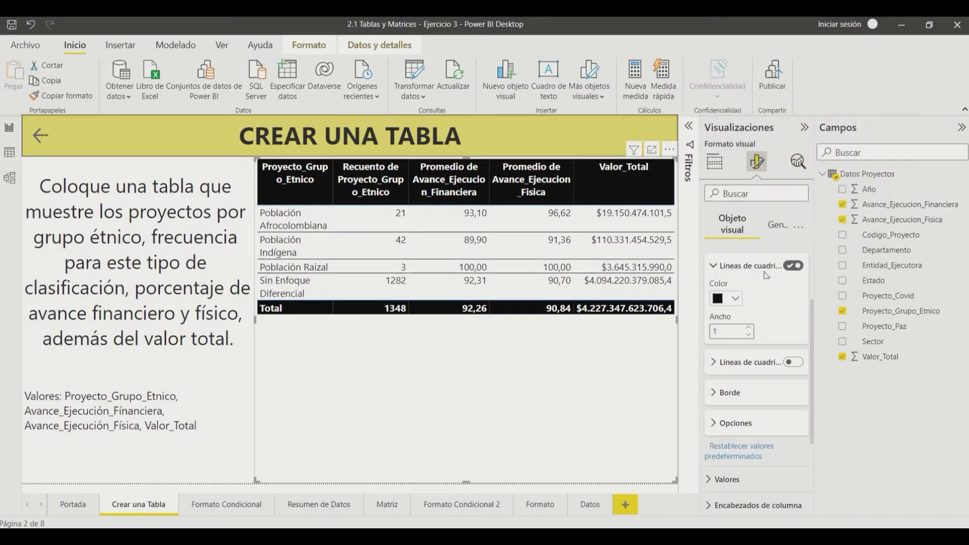
Turn on the table's vertical gridlines and color them black
{"action": "left_click", "coordinate": [715, 364]}
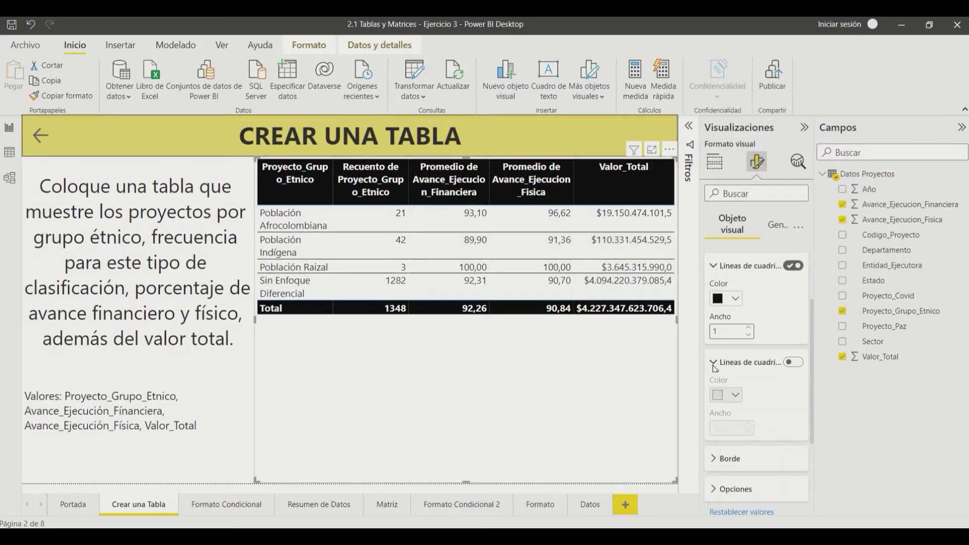
{"action": "left_click", "coordinate": [796, 364]}
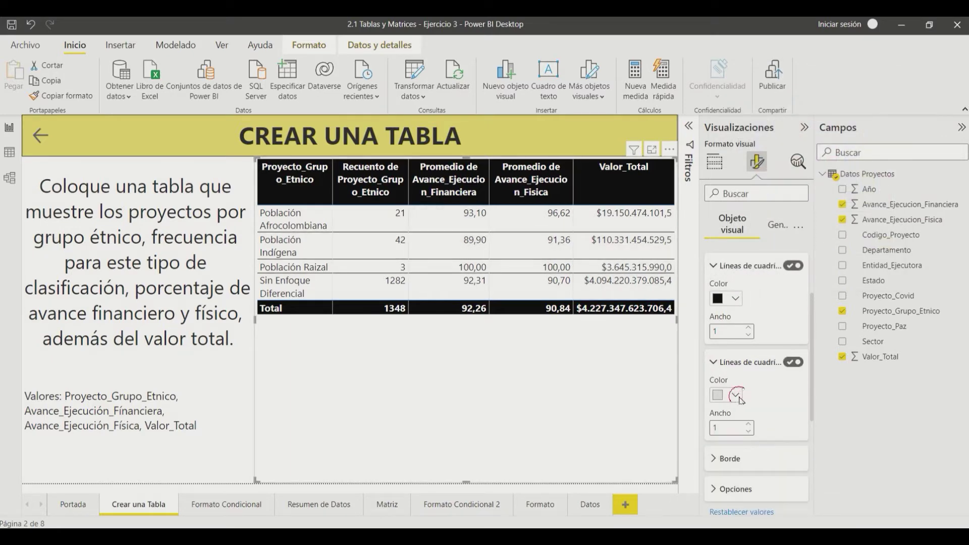
{"action": "left_click", "coordinate": [738, 395]}
{"action": "left_click", "coordinate": [745, 193]}
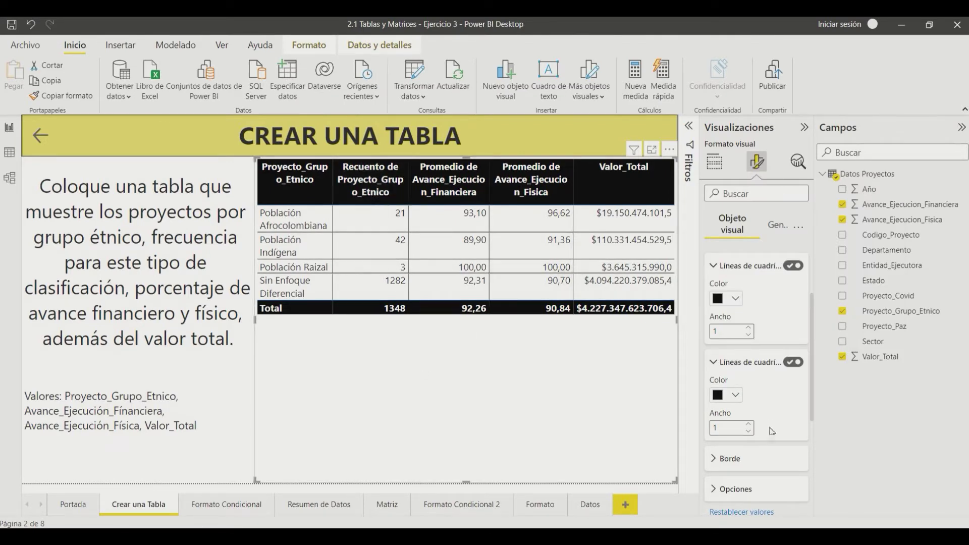
Set the border color in the table's grid settings to black
{"action": "scroll", "coordinate": [757, 404], "scroll_direction": "down", "scroll_amount": 3}
{"action": "left_click", "coordinate": [720, 337]}
{"action": "left_click", "coordinate": [732, 370]}
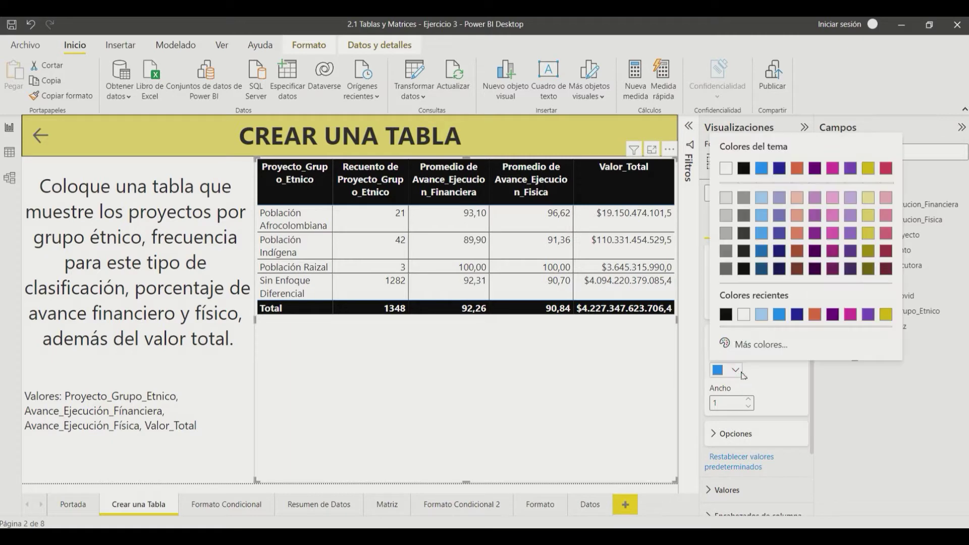
{"action": "left_click", "coordinate": [744, 165]}
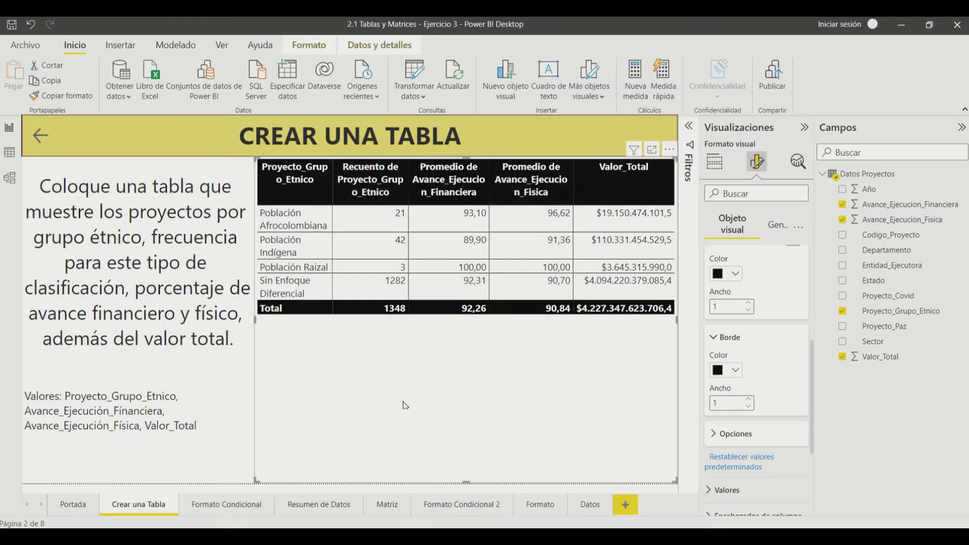
Paste the formatted table onto the Formato Condicional page
{"action": "left_click", "coordinate": [232, 506]}
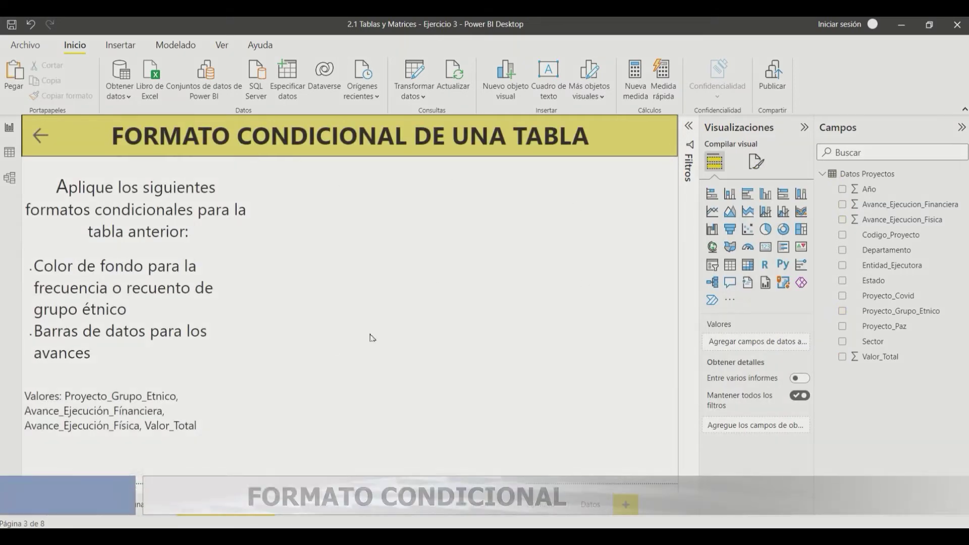
{"action": "key", "text": "ctrl+v"}
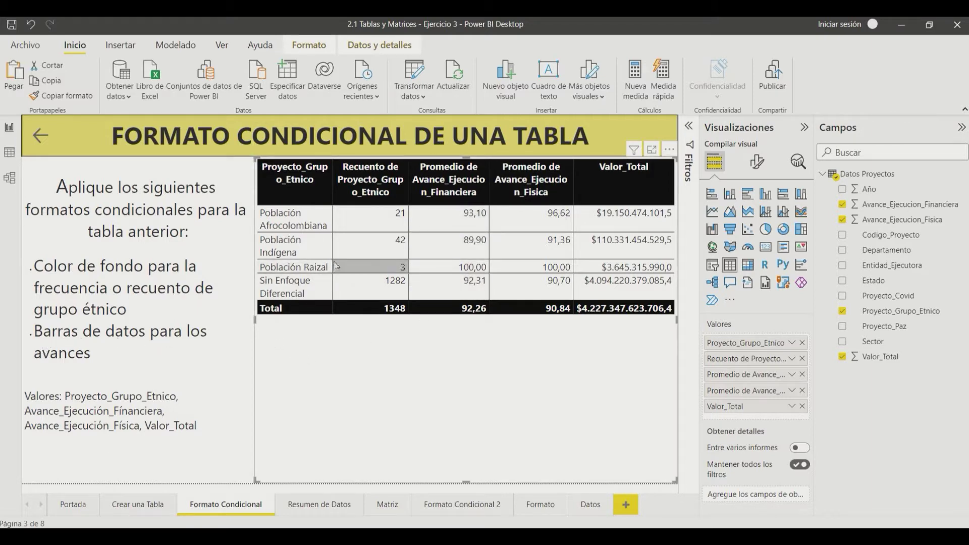
Turn on conditional background color for the Recuento de Proyecto_Grupo_Etnico column of the pasted table
{"action": "left_click", "coordinate": [767, 162]}
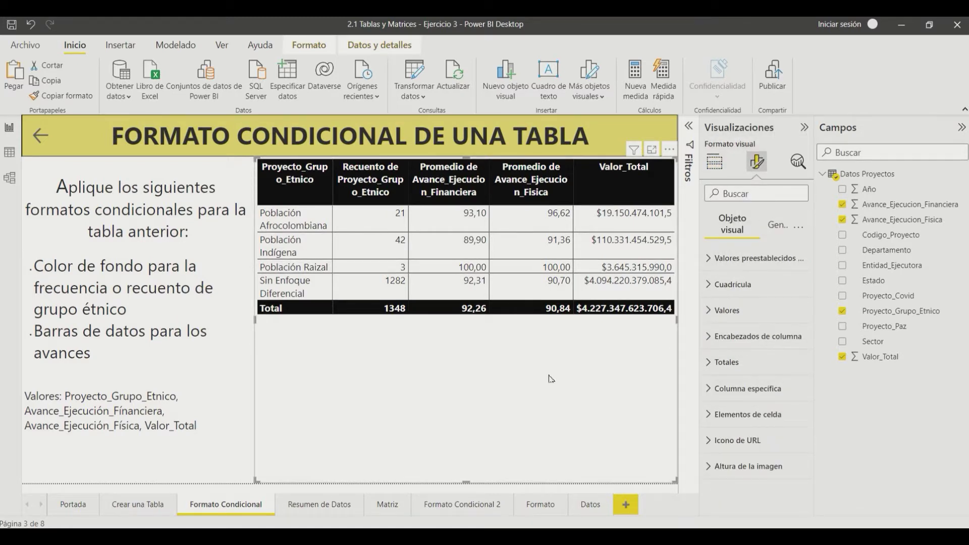
{"action": "left_click", "coordinate": [714, 417]}
{"action": "scroll", "coordinate": [714, 421], "scroll_direction": "down", "scroll_amount": 5}
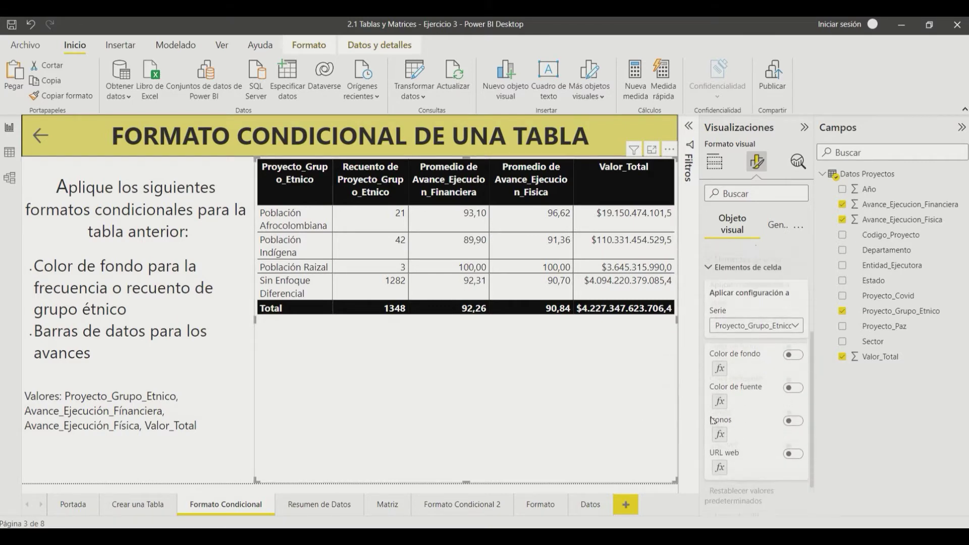
{"action": "scroll", "coordinate": [741, 379], "scroll_direction": "up", "scroll_amount": 1}
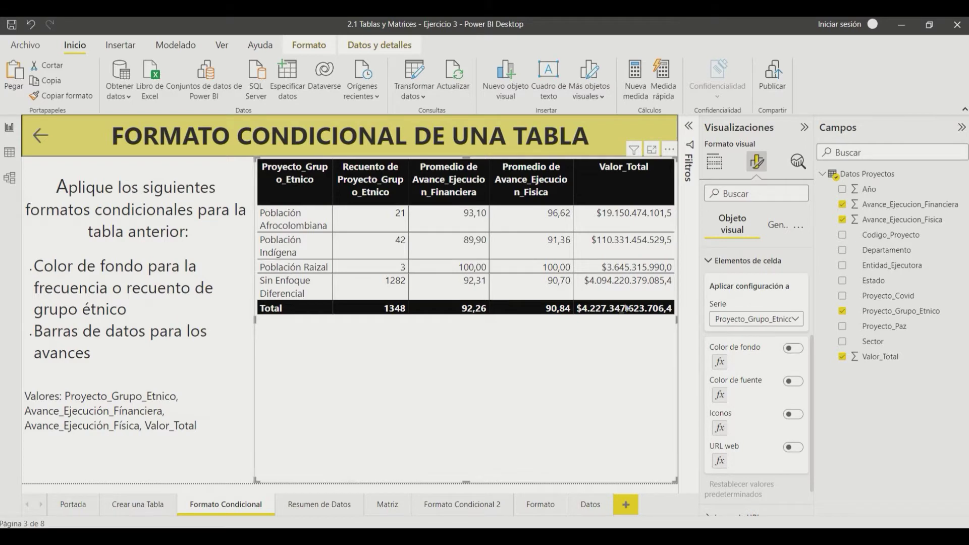
{"action": "left_click", "coordinate": [787, 323]}
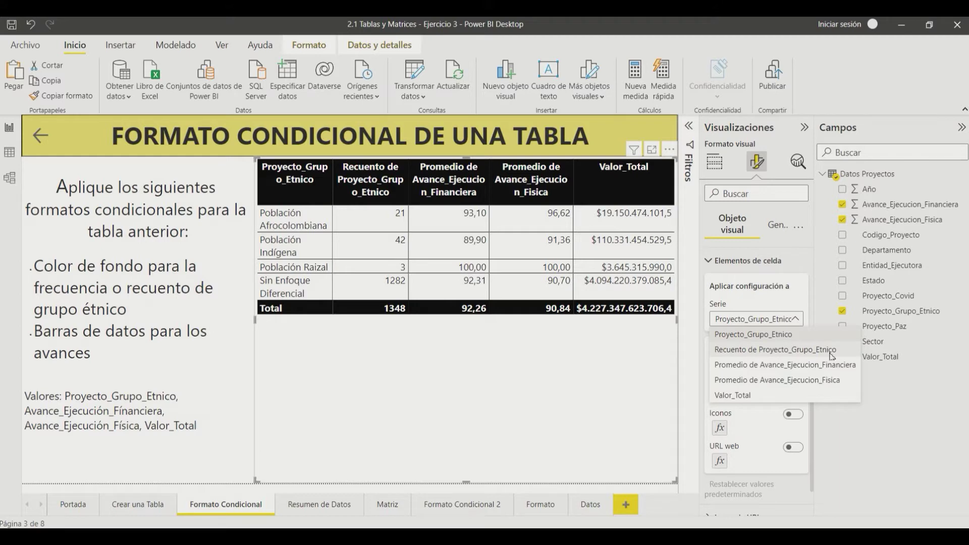
{"action": "left_click", "coordinate": [850, 355]}
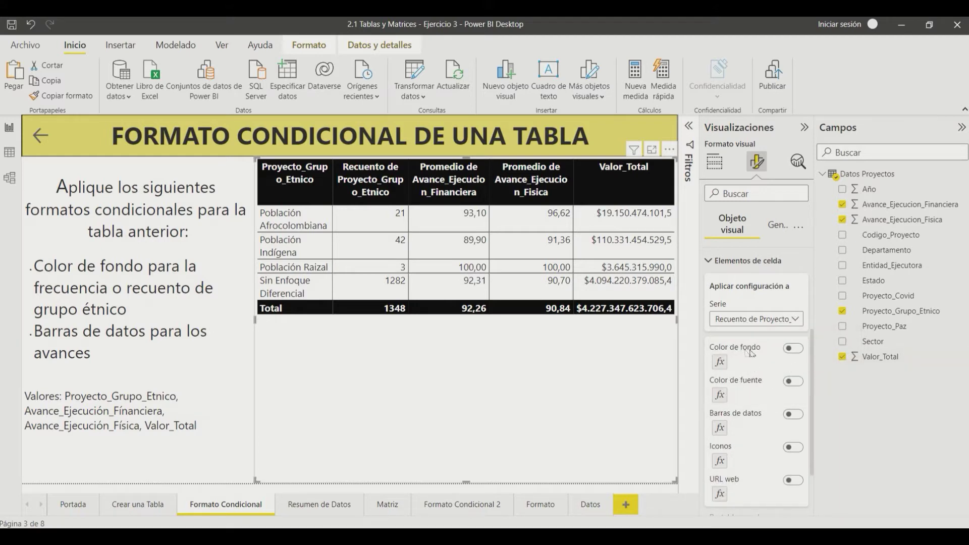
{"action": "left_click", "coordinate": [800, 350]}
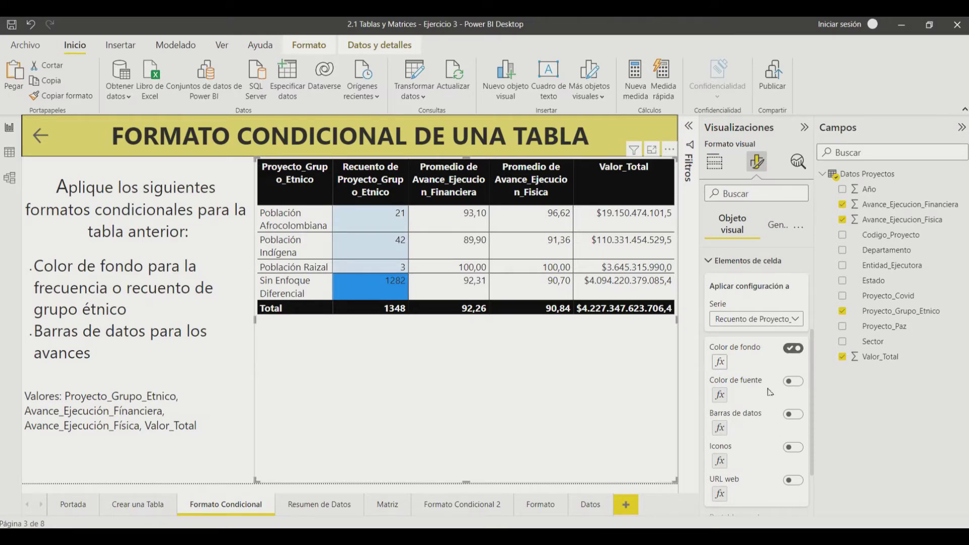
Set the count column's background gradient from light pink at the lowest value to crimson at the highest value
{"action": "left_click", "coordinate": [720, 362]}
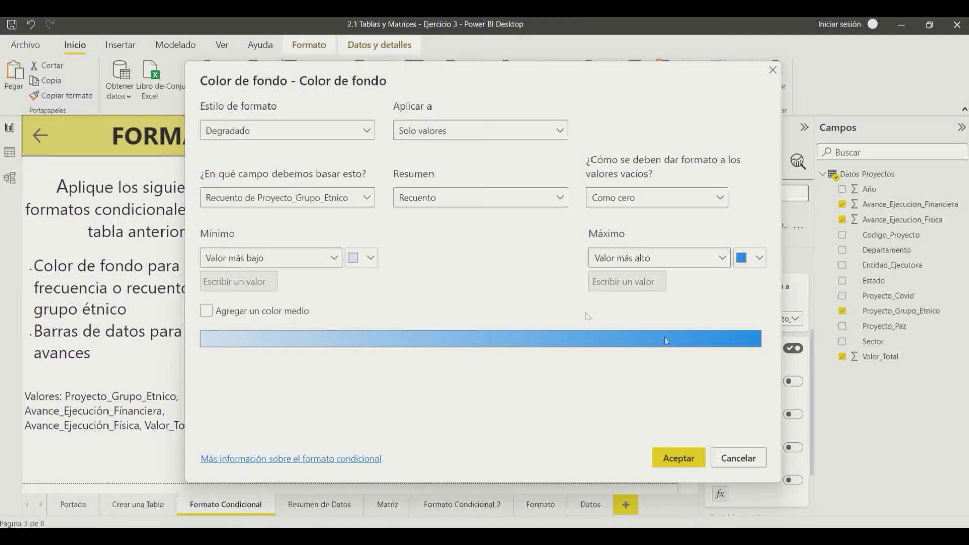
{"action": "left_click", "coordinate": [371, 259]}
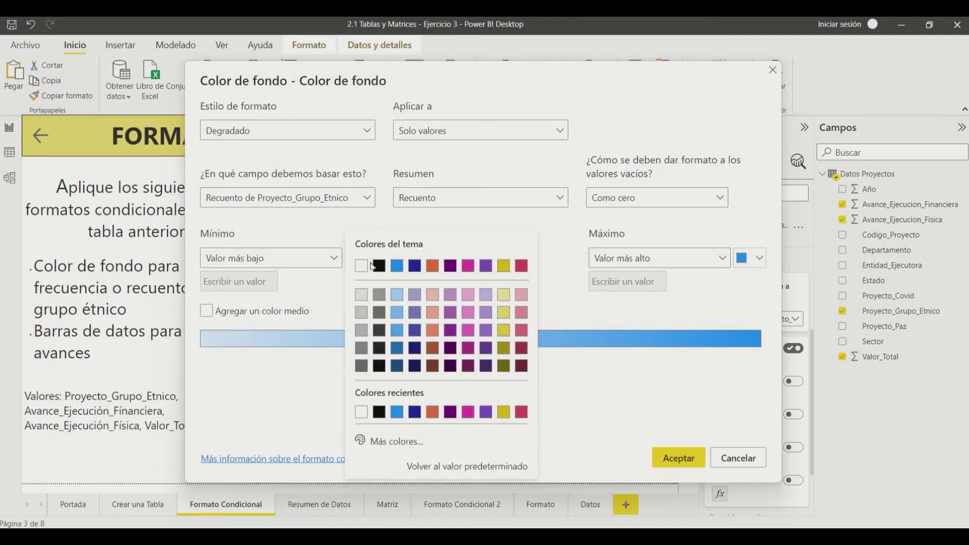
{"action": "left_click", "coordinate": [523, 296]}
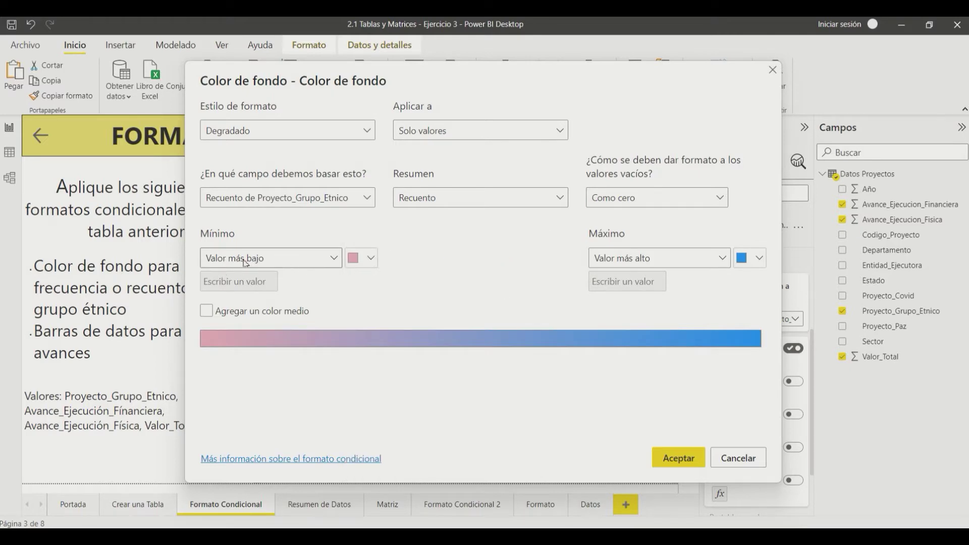
{"action": "left_click", "coordinate": [758, 258]}
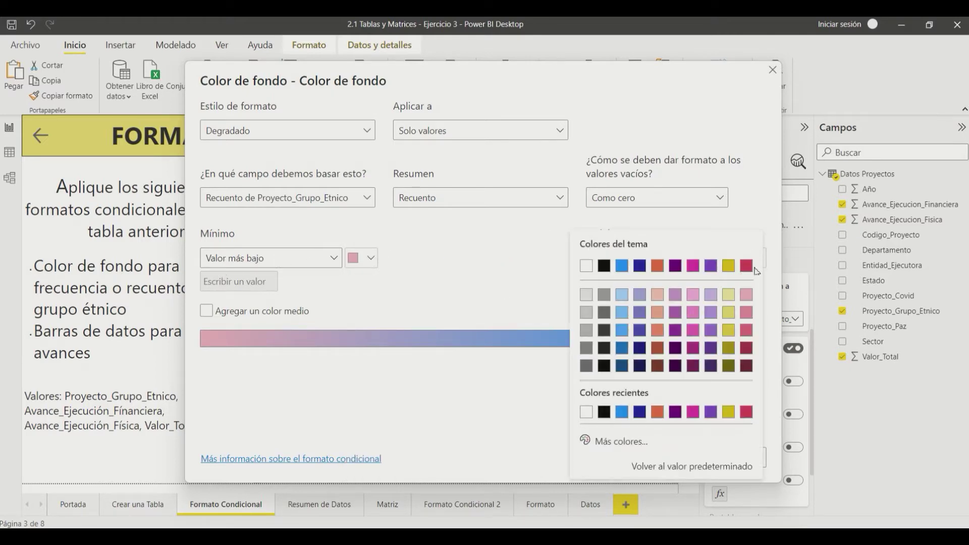
{"action": "left_click", "coordinate": [751, 269]}
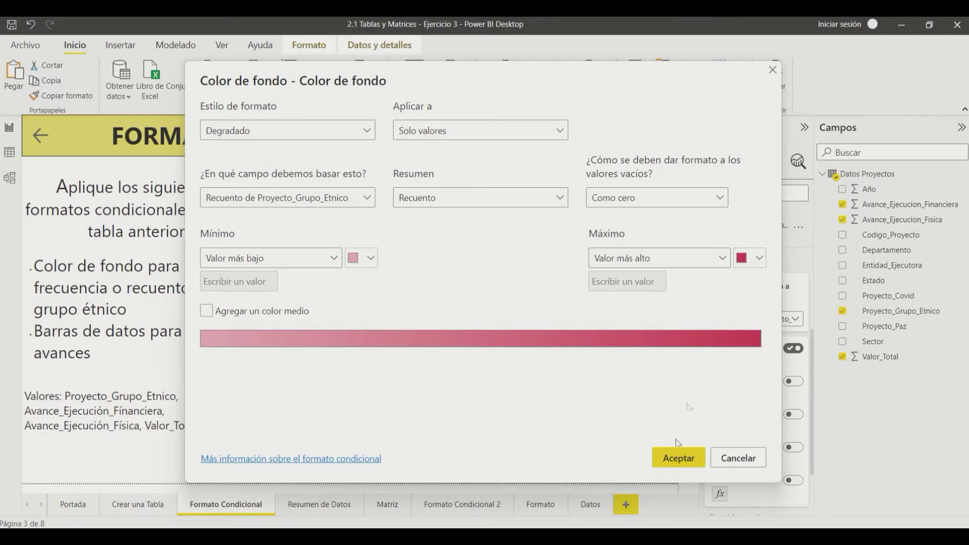
{"action": "left_click", "coordinate": [674, 460]}
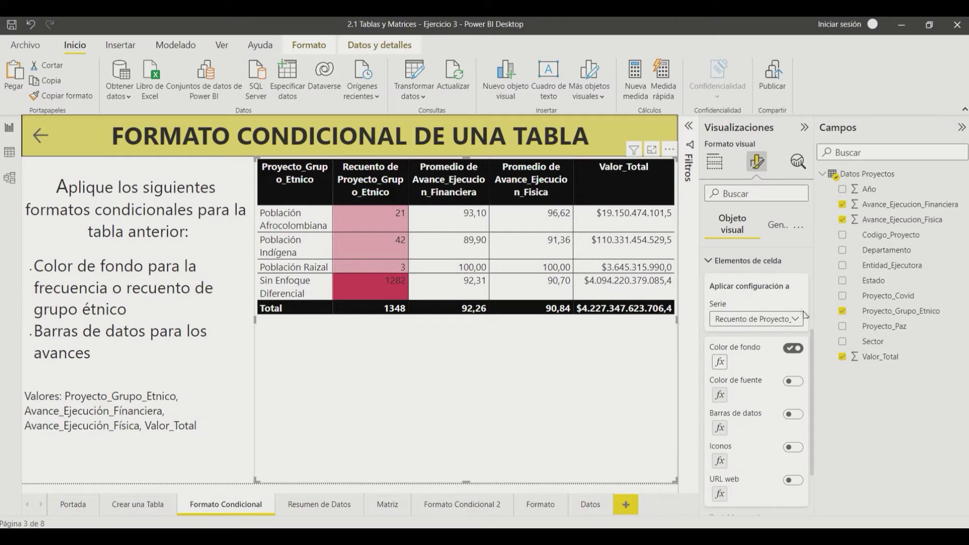
Turn on data bars for the Promedio de Avance_Ejecucion_Financiera column with a mustard-yellow positive bar color
{"action": "left_click", "coordinate": [796, 320]}
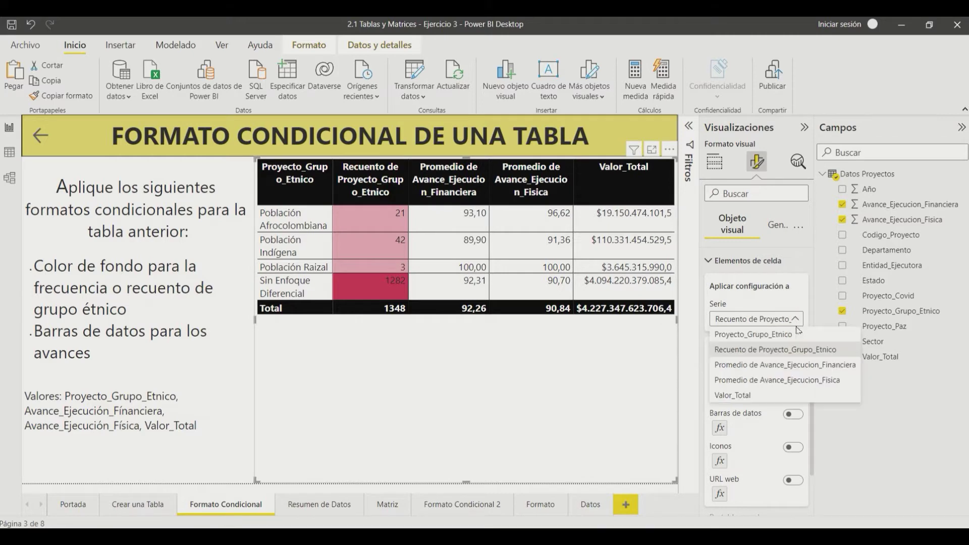
{"action": "left_click", "coordinate": [798, 365]}
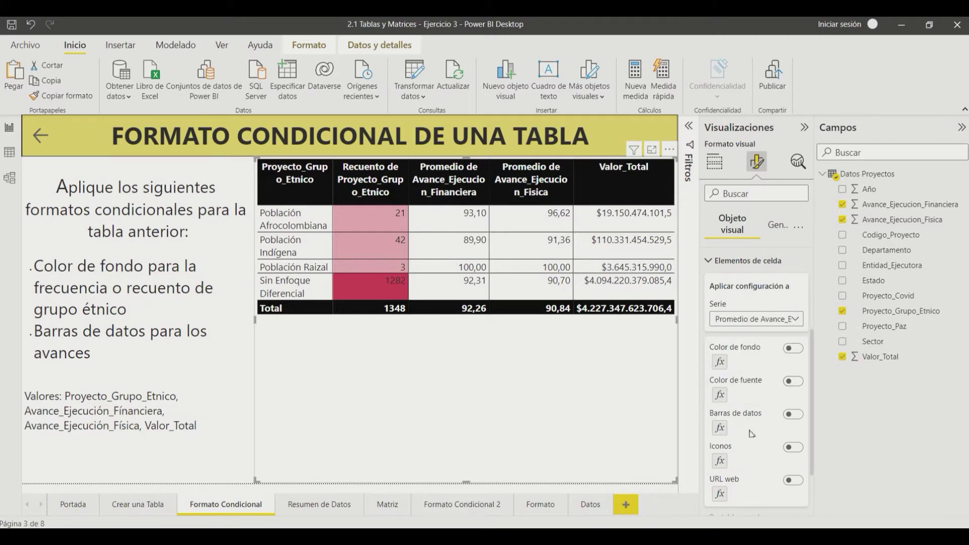
{"action": "left_click", "coordinate": [796, 416]}
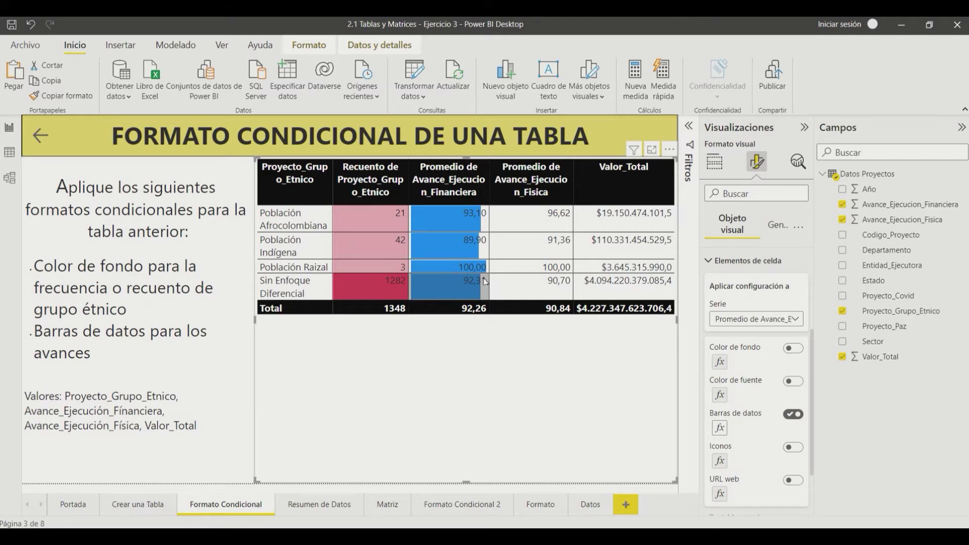
{"action": "left_click", "coordinate": [720, 428]}
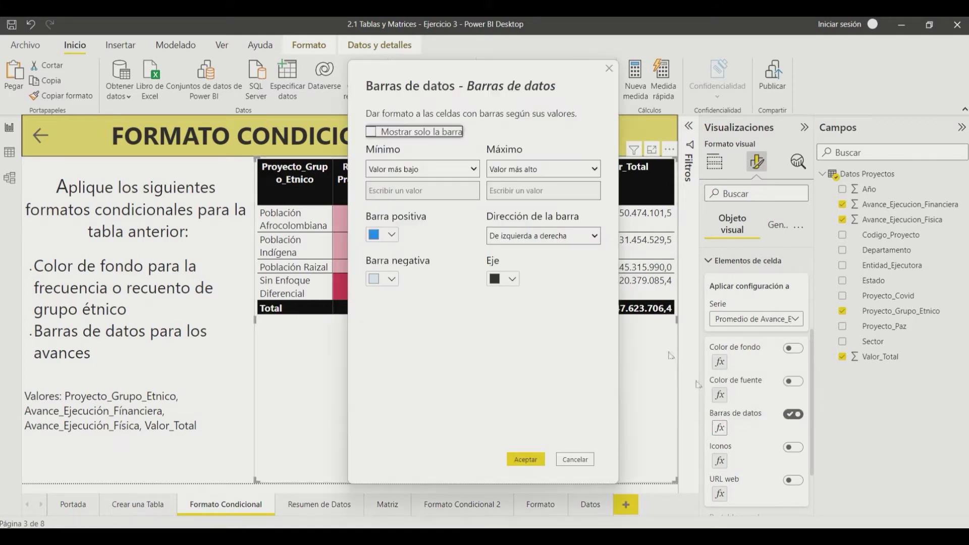
{"action": "left_click", "coordinate": [393, 235]}
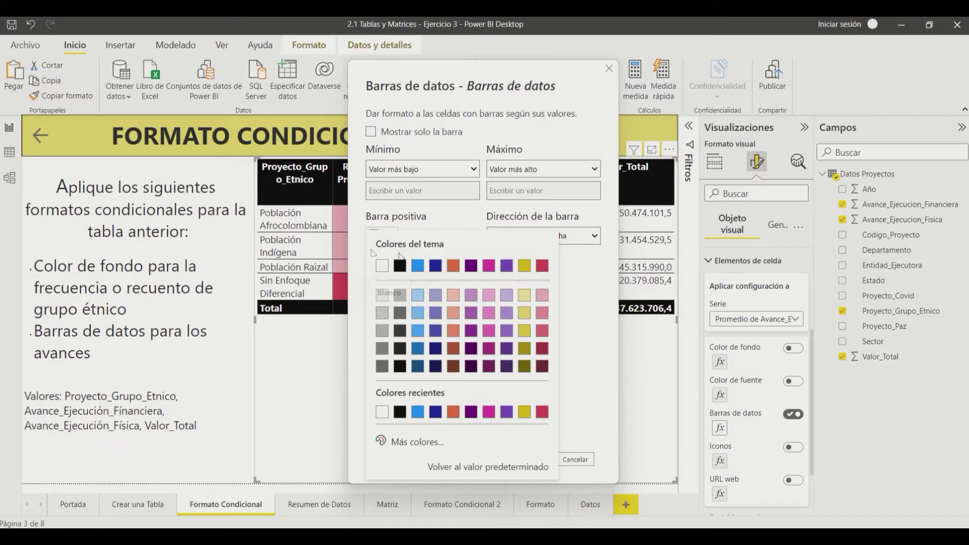
{"action": "left_click", "coordinate": [525, 266]}
{"action": "left_click", "coordinate": [525, 460]}
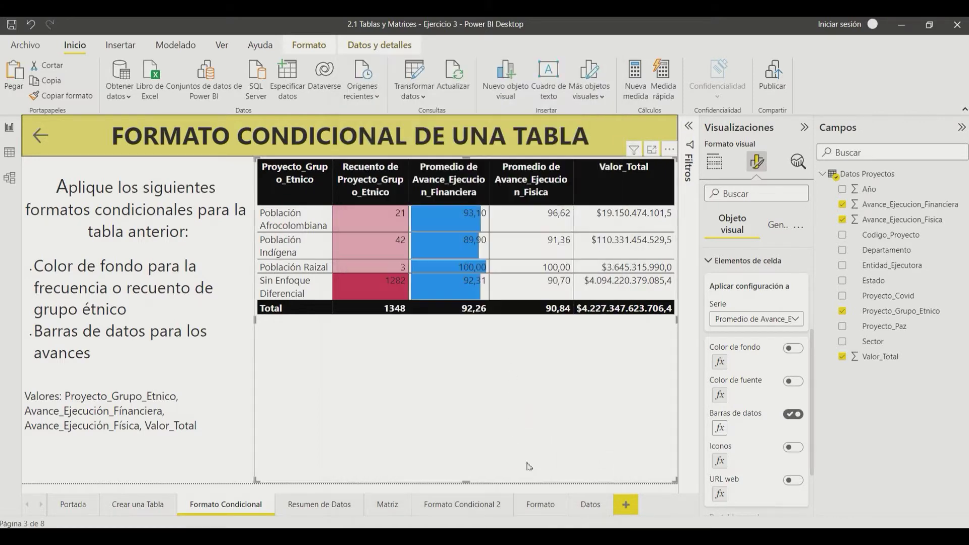
Turn on data bars for the Promedio de Avance_Ejecucion_Fisica column with an orange positive bar color
{"action": "left_click", "coordinate": [795, 319]}
{"action": "left_click", "coordinate": [798, 379]}
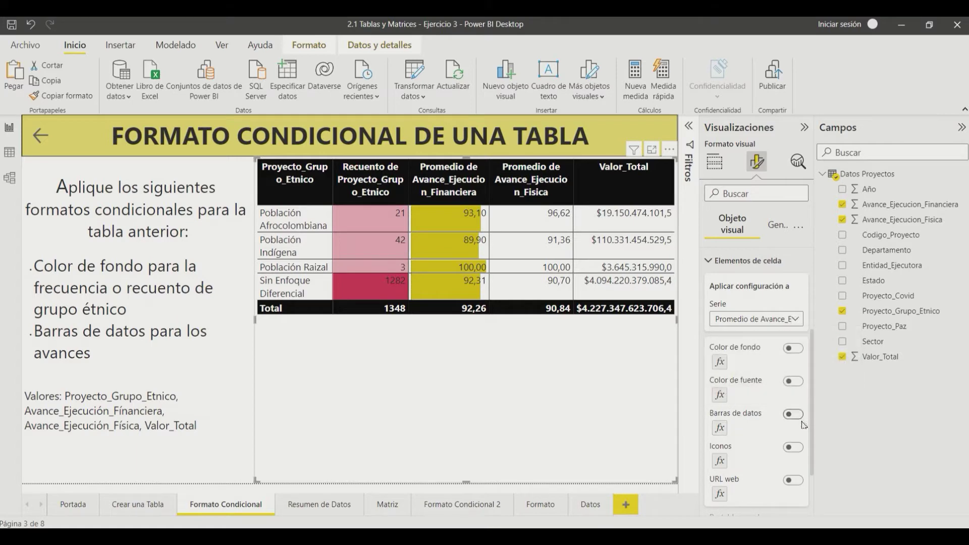
{"action": "left_click", "coordinate": [793, 414]}
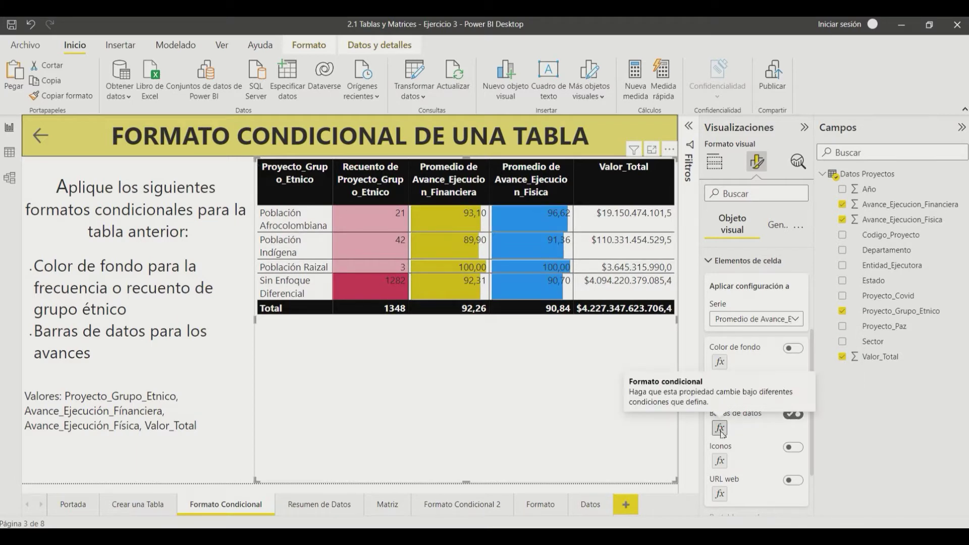
{"action": "left_click", "coordinate": [721, 428]}
{"action": "left_click", "coordinate": [392, 236]}
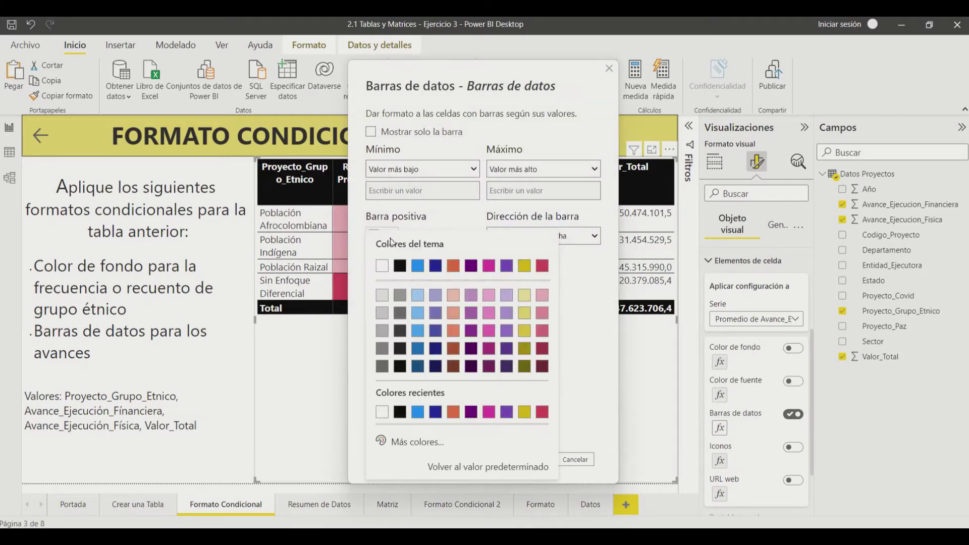
{"action": "left_click", "coordinate": [453, 266]}
{"action": "left_click", "coordinate": [526, 459]}
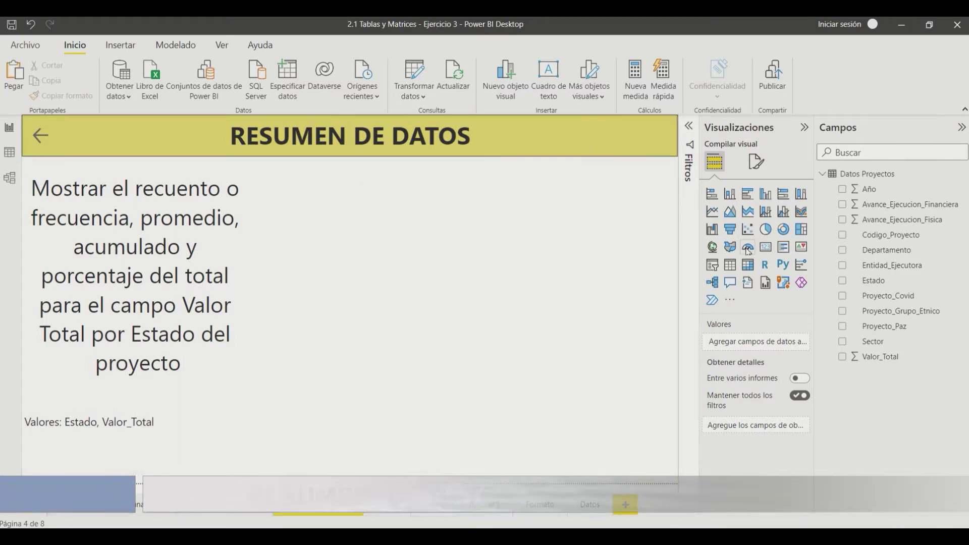
Insert a table on the Resumen de Datos page with Estado and four copies of Valor_Total as its values
{"action": "left_click", "coordinate": [732, 266]}
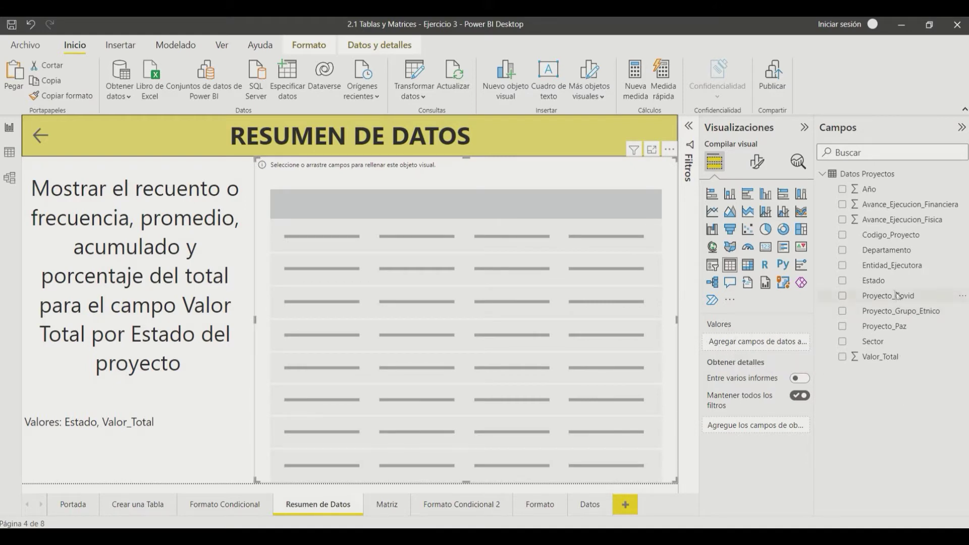
{"action": "left_click_drag", "start_coordinate": [883, 282], "coordinate": [763, 341]}
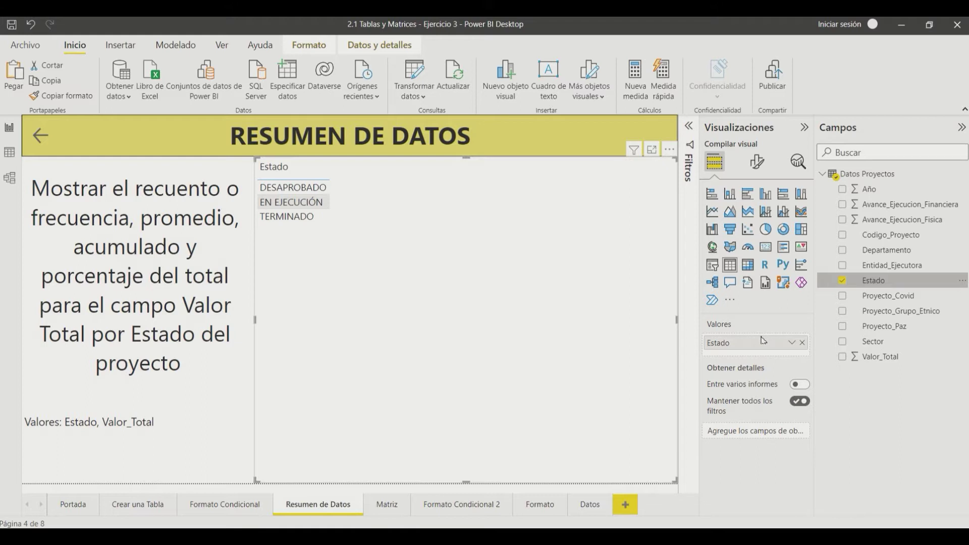
{"action": "left_click_drag", "start_coordinate": [886, 357], "coordinate": [763, 359]}
{"action": "left_click_drag", "start_coordinate": [881, 357], "coordinate": [808, 375]}
{"action": "left_click_drag", "start_coordinate": [879, 360], "coordinate": [762, 392]}
{"action": "left_click_drag", "start_coordinate": [887, 365], "coordinate": [773, 408]}
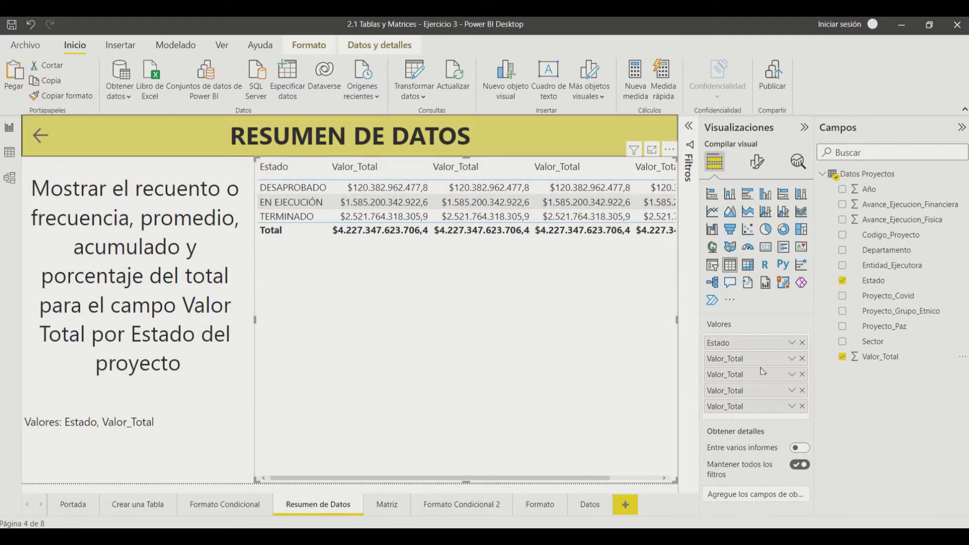
Summarize the first Valor_Total column as Recuento and the second as Promedio
{"action": "left_click", "coordinate": [792, 359]}
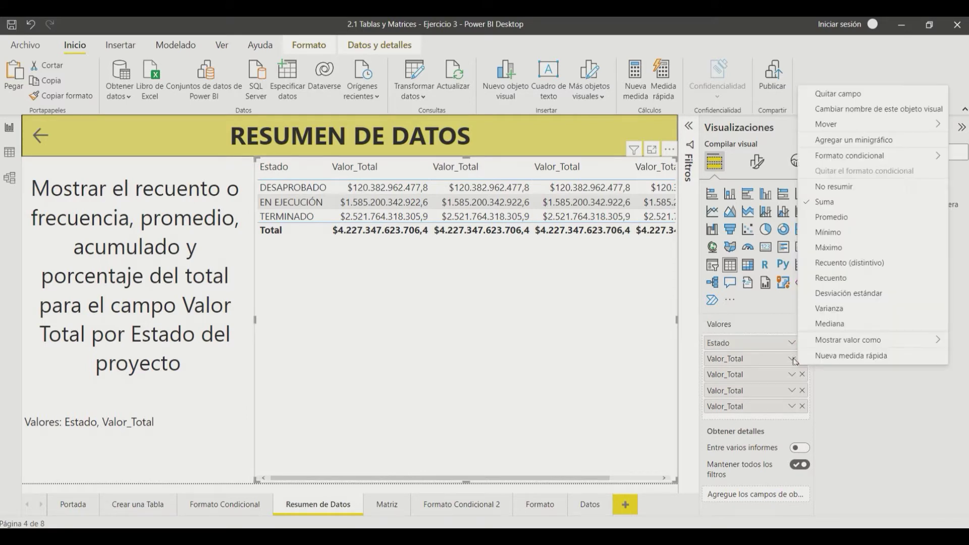
{"action": "left_click", "coordinate": [828, 278]}
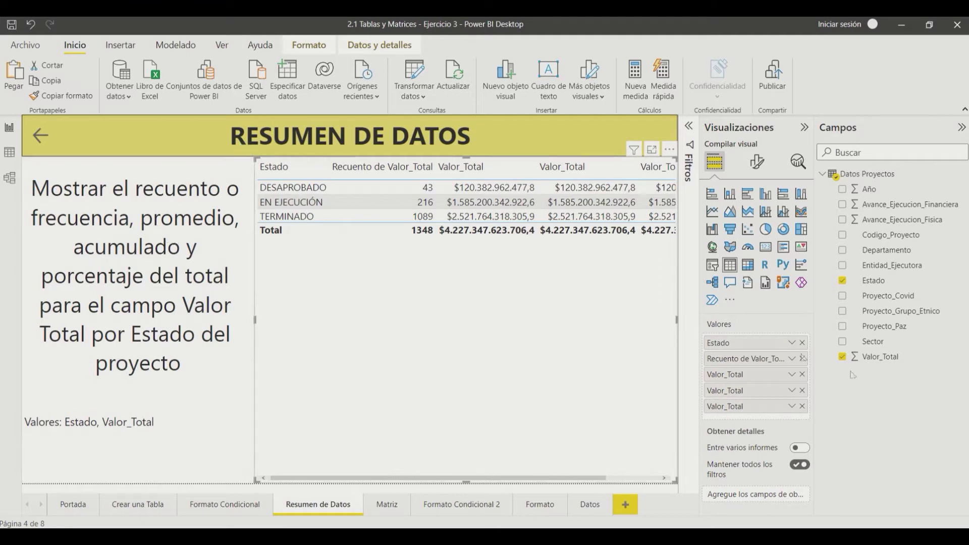
{"action": "left_click", "coordinate": [792, 374]}
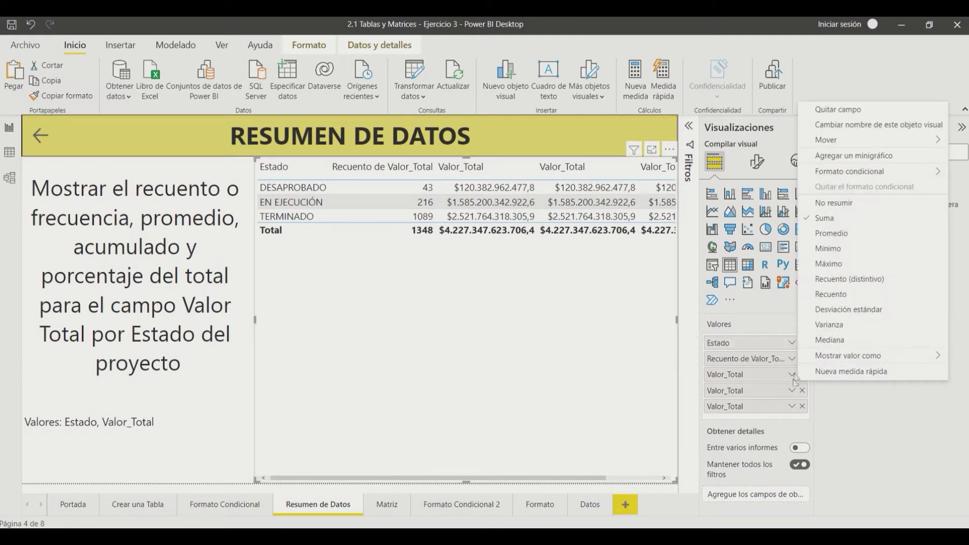
{"action": "left_click", "coordinate": [831, 233]}
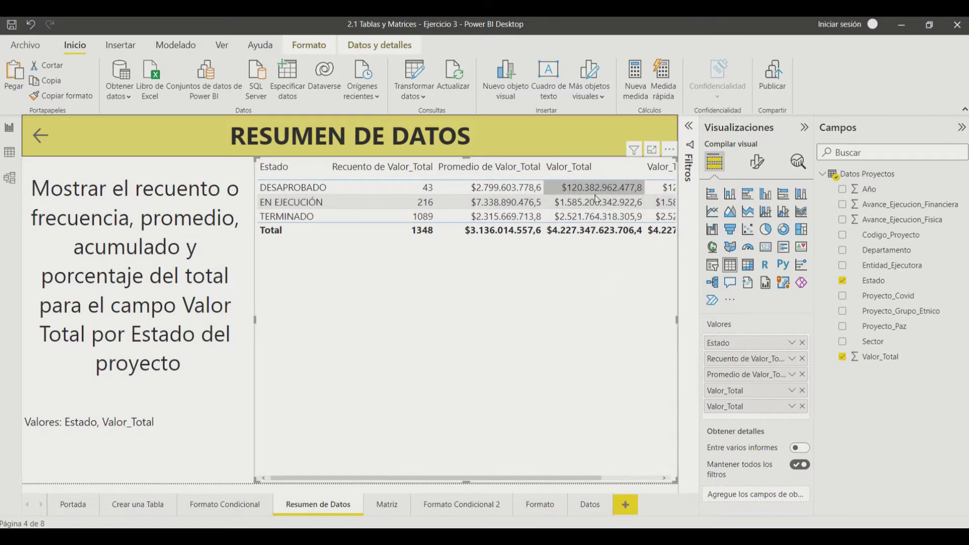
Show the last Valor_Total column as Porcentaje de total general and widen the table slightly
{"action": "left_click_drag", "start_coordinate": [552, 478], "coordinate": [656, 493]}
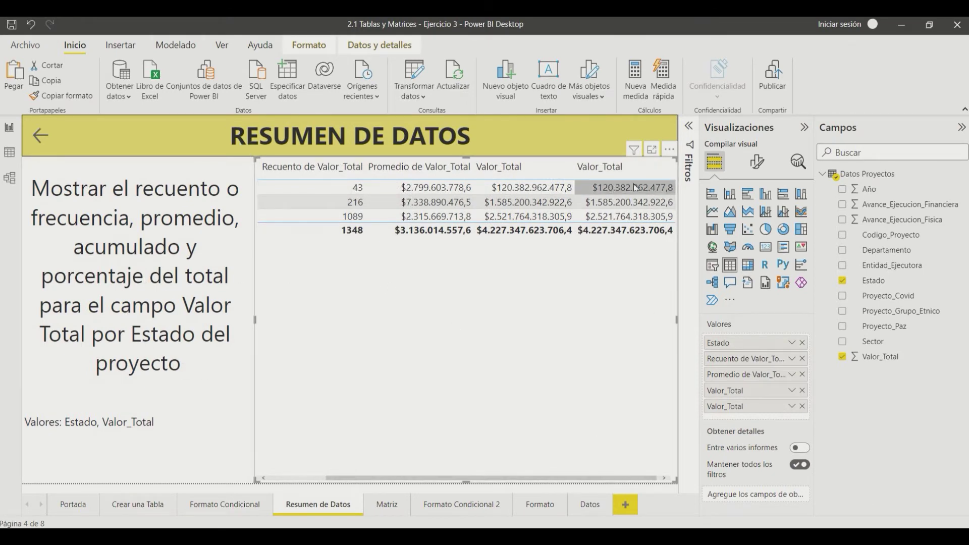
{"action": "left_click_drag", "start_coordinate": [642, 479], "coordinate": [678, 501]}
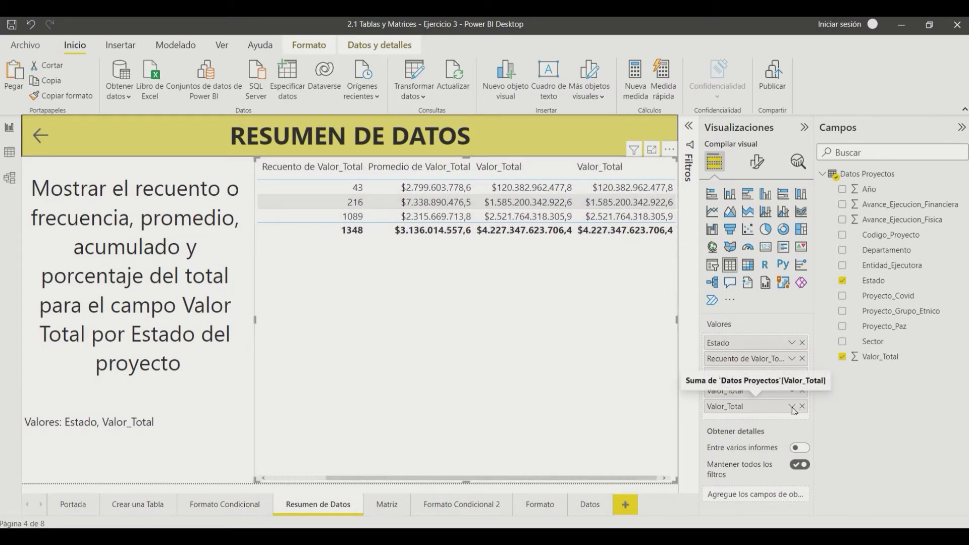
{"action": "left_click", "coordinate": [793, 407]}
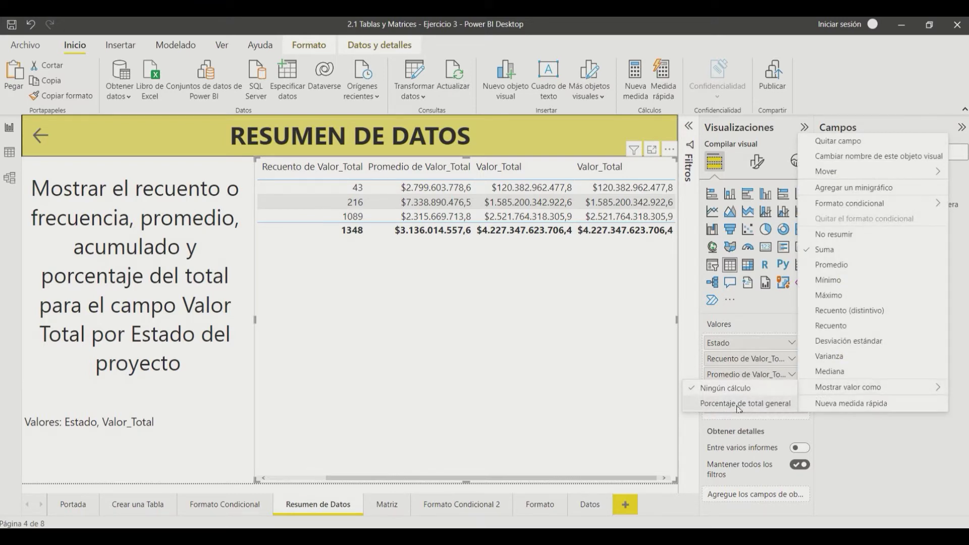
{"action": "left_click", "coordinate": [771, 412]}
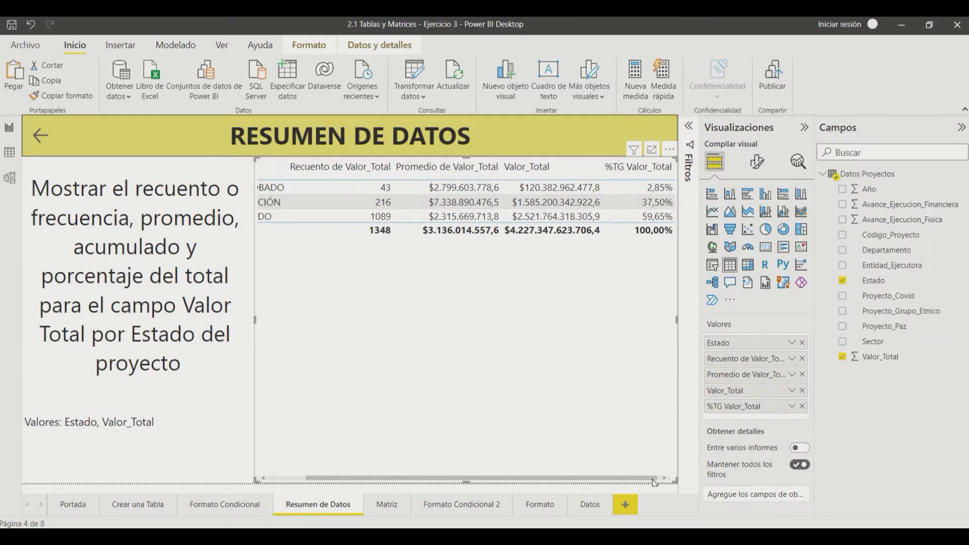
{"action": "left_click_drag", "start_coordinate": [628, 484], "coordinate": [597, 485]}
{"action": "left_click_drag", "start_coordinate": [633, 458], "coordinate": [679, 470]}
{"action": "left_click_drag", "start_coordinate": [256, 326], "coordinate": [248, 326]}
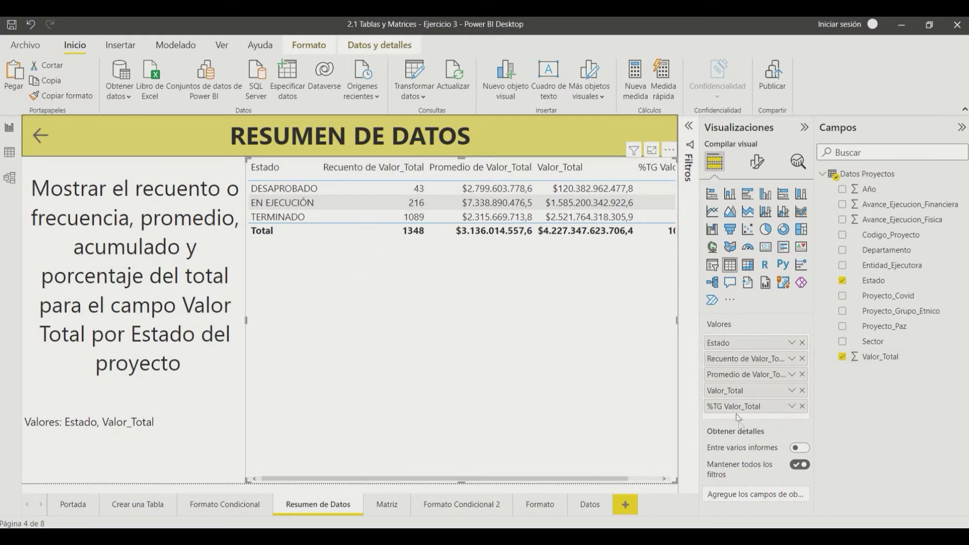
Rename the count column of Valor_Total to Frecuencia and the average column to Promedio
{"action": "double_click", "coordinate": [748, 363]}
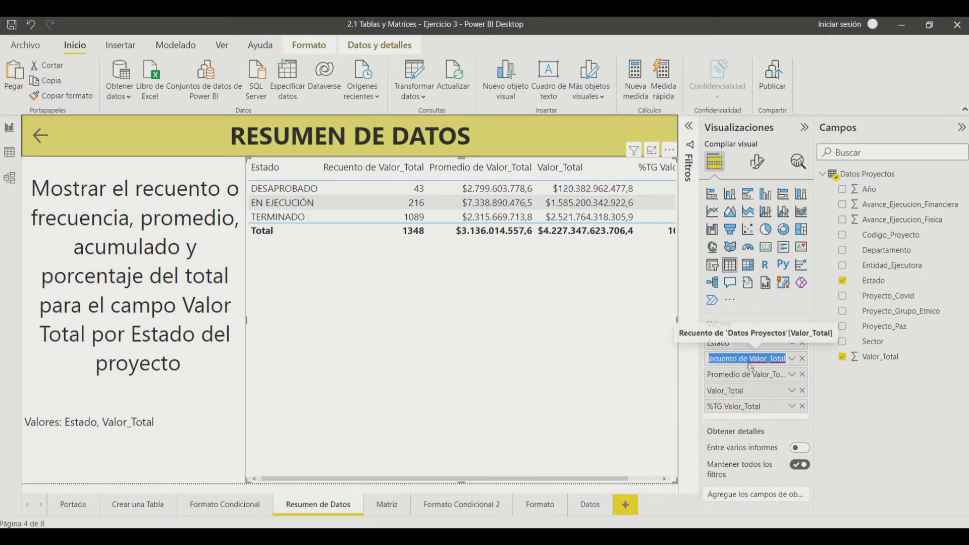
{"action": "type", "text": "Frecuencia"}
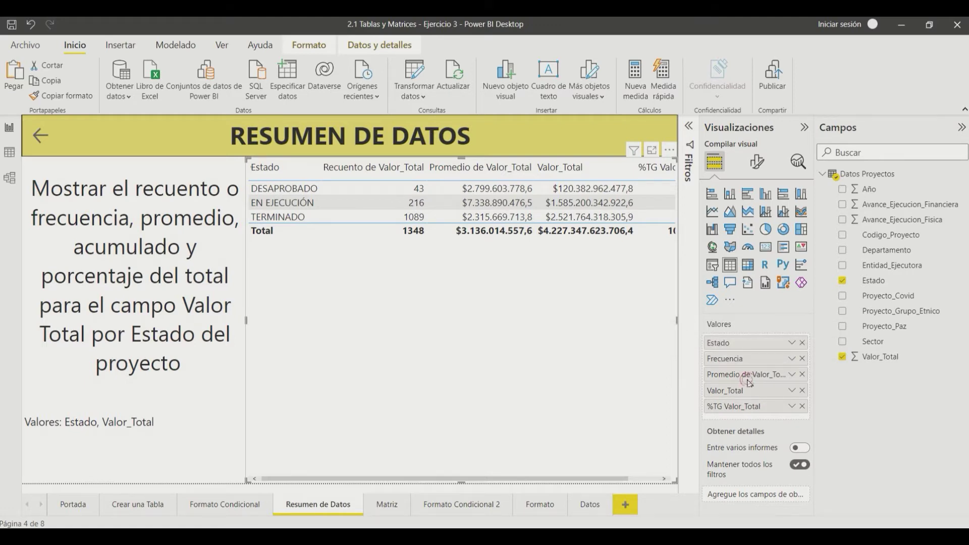
{"action": "key", "text": "Return"}
{"action": "double_click", "coordinate": [748, 378]}
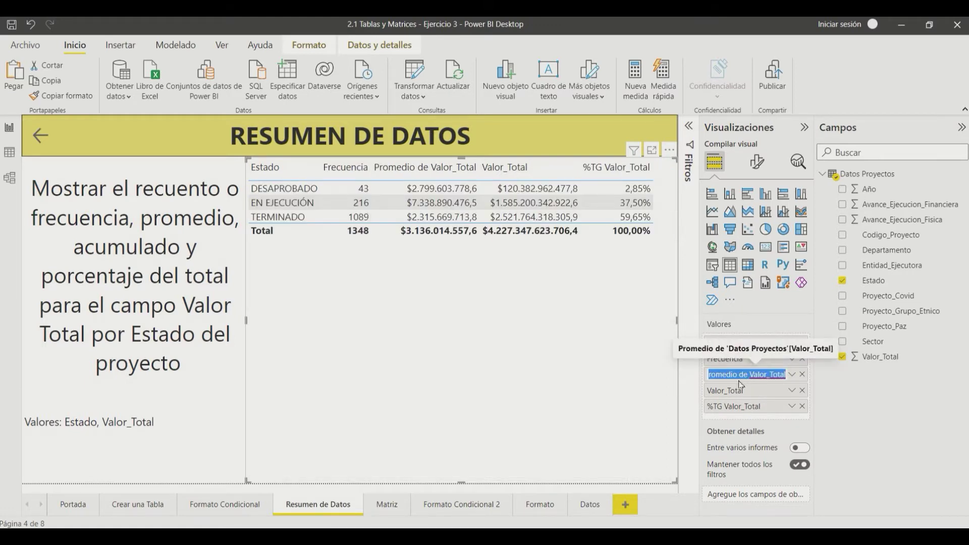
{"action": "type", "text": "Promedio"}
{"action": "key", "text": "Return"}
Rename the summed Valor_Total column to Total and the percentage column to % del Total
{"action": "double_click", "coordinate": [742, 392]}
{"action": "type", "text": "Tot"}
{"action": "key", "text": "Return"}
{"action": "double_click", "coordinate": [741, 407]}
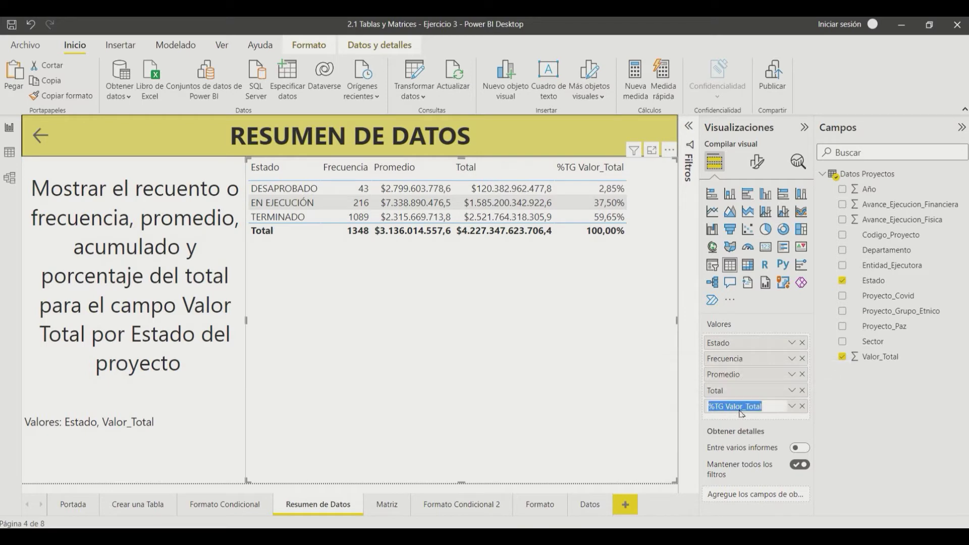
{"action": "type", "text": "% del Total"}
{"action": "key", "text": "Return"}
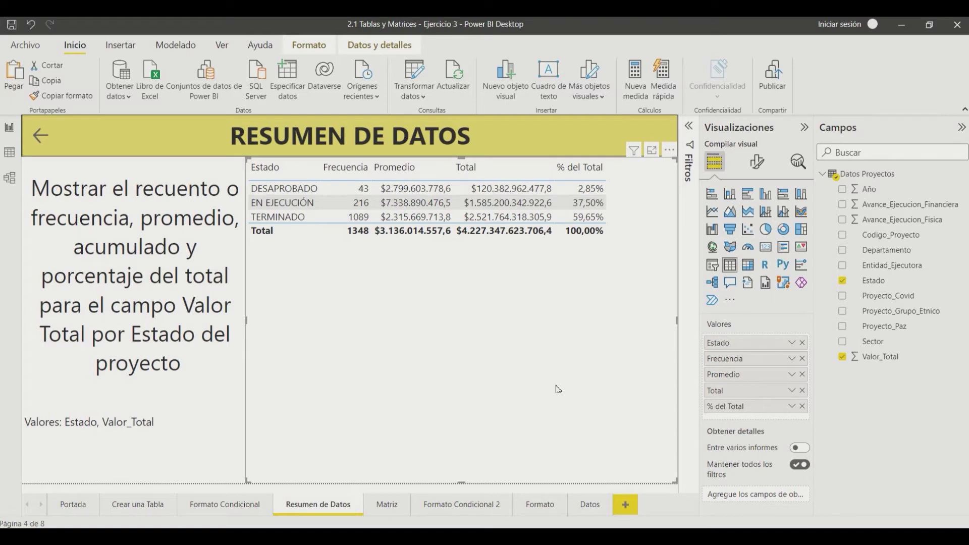
Format the summary table's column headers with a black background and white, bold, centered text
{"action": "left_click", "coordinate": [759, 165]}
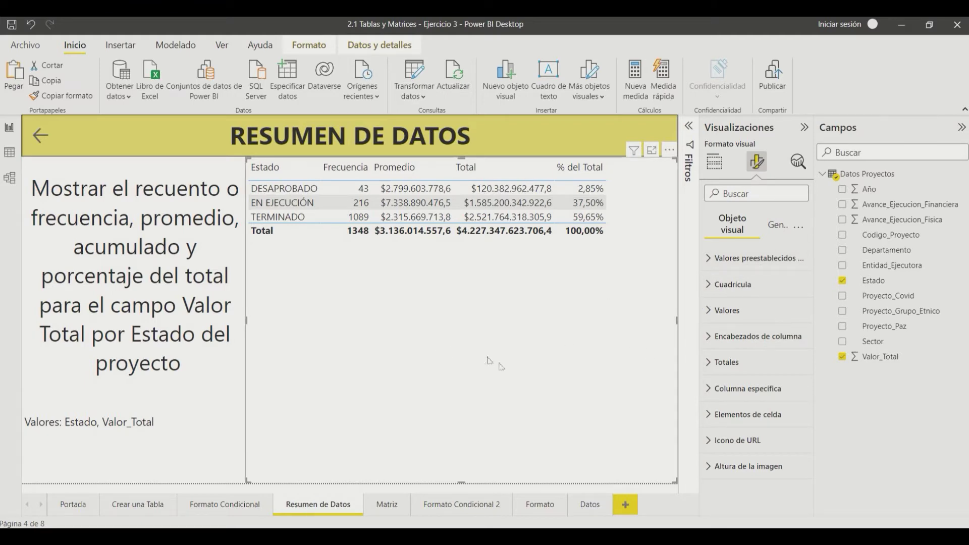
{"action": "left_click", "coordinate": [709, 339]}
{"action": "scroll", "coordinate": [737, 404], "scroll_direction": "down", "scroll_amount": 2}
{"action": "left_click", "coordinate": [737, 401]}
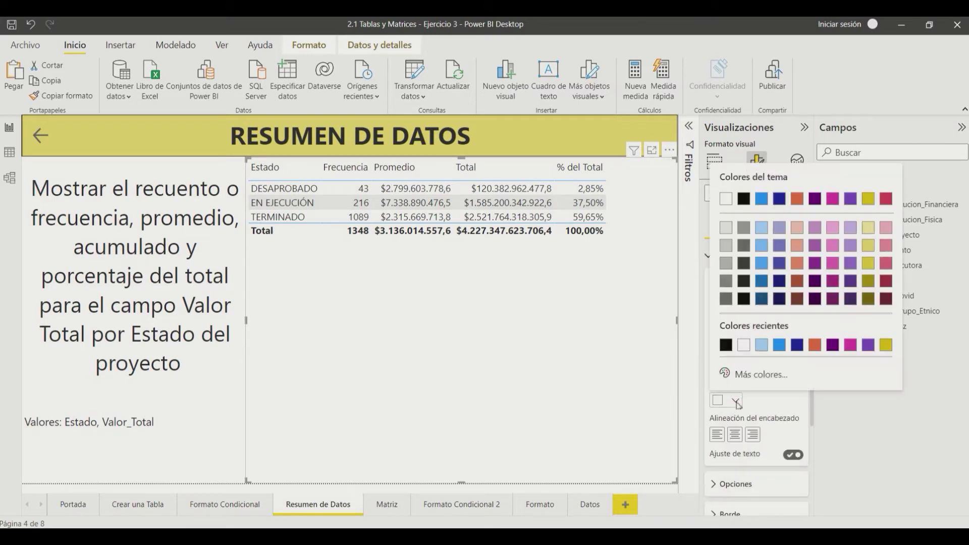
{"action": "left_click", "coordinate": [744, 199]}
{"action": "left_click", "coordinate": [736, 367]}
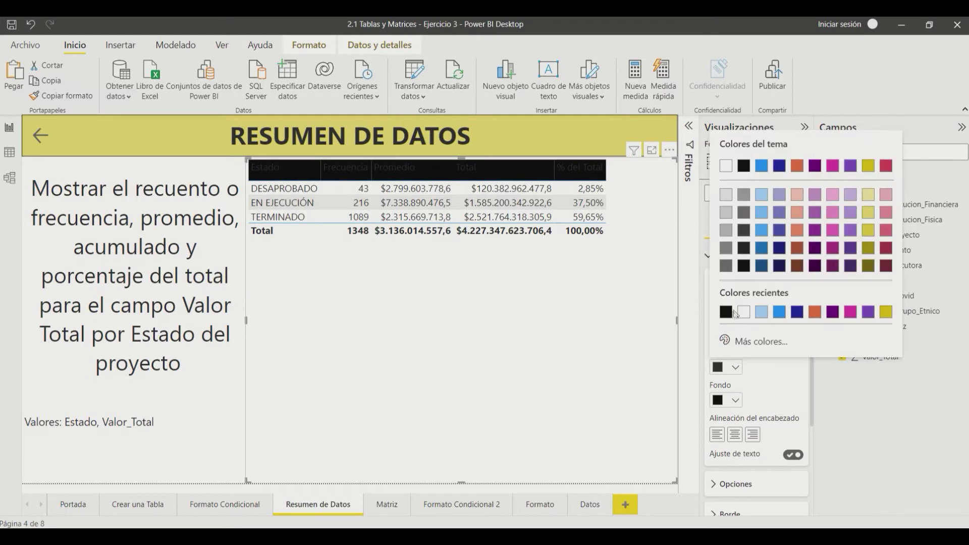
{"action": "left_click", "coordinate": [743, 312]}
{"action": "left_click", "coordinate": [735, 434]}
{"action": "left_click", "coordinate": [717, 331]}
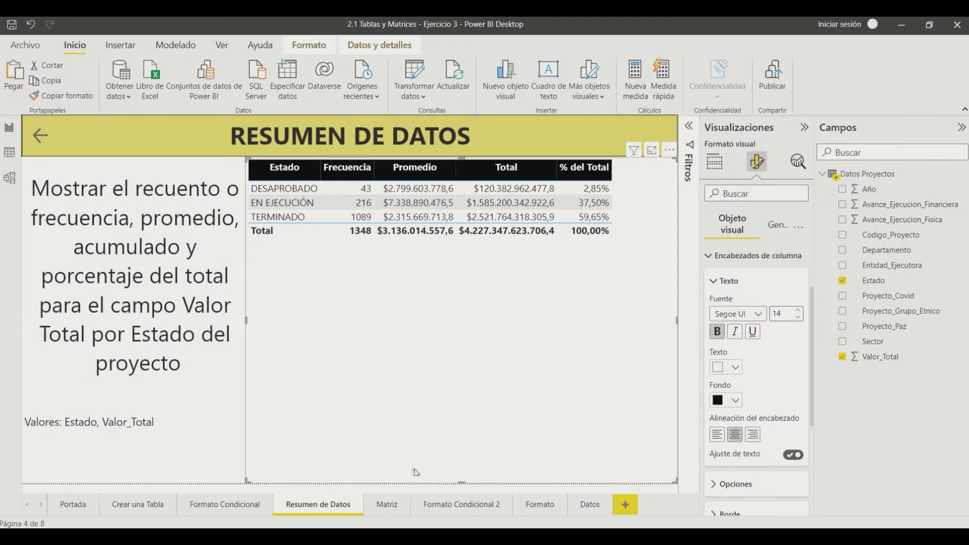
Format the summary table's totals row with white text on a black background
{"action": "left_click", "coordinate": [711, 256]}
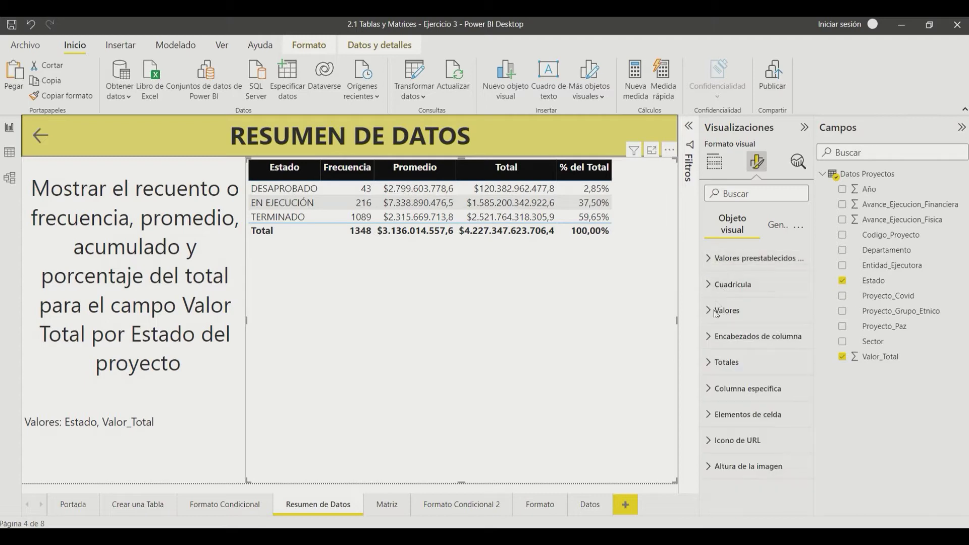
{"action": "left_click", "coordinate": [715, 363]}
{"action": "scroll", "coordinate": [736, 408], "scroll_direction": "down", "scroll_amount": 1}
{"action": "left_click", "coordinate": [735, 385]}
{"action": "left_click", "coordinate": [728, 333]}
{"action": "left_click", "coordinate": [736, 419]}
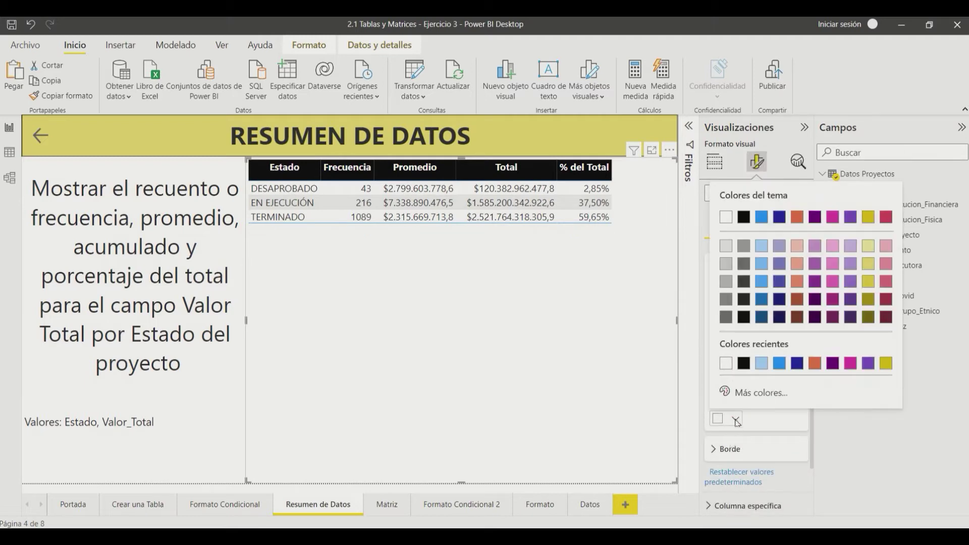
{"action": "left_click", "coordinate": [745, 366]}
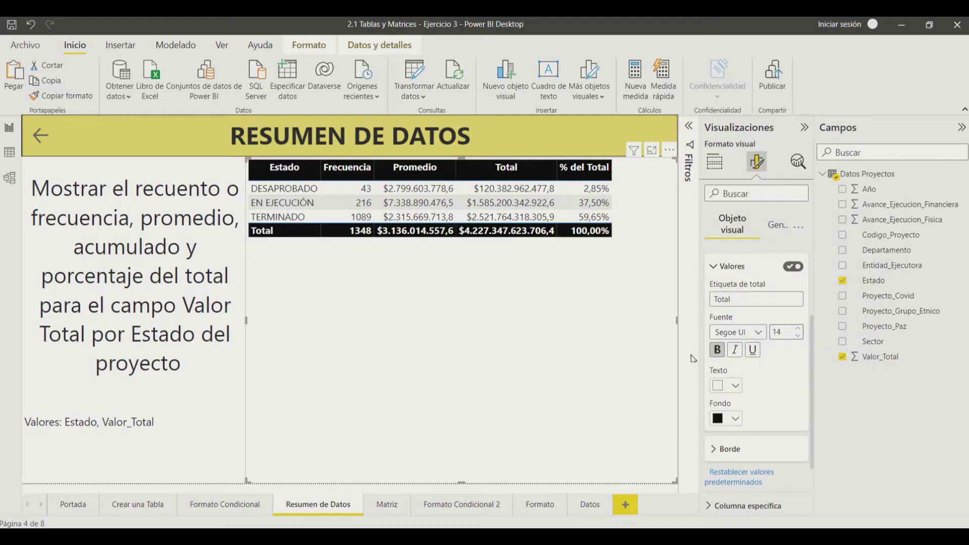
{"action": "left_click", "coordinate": [722, 266]}
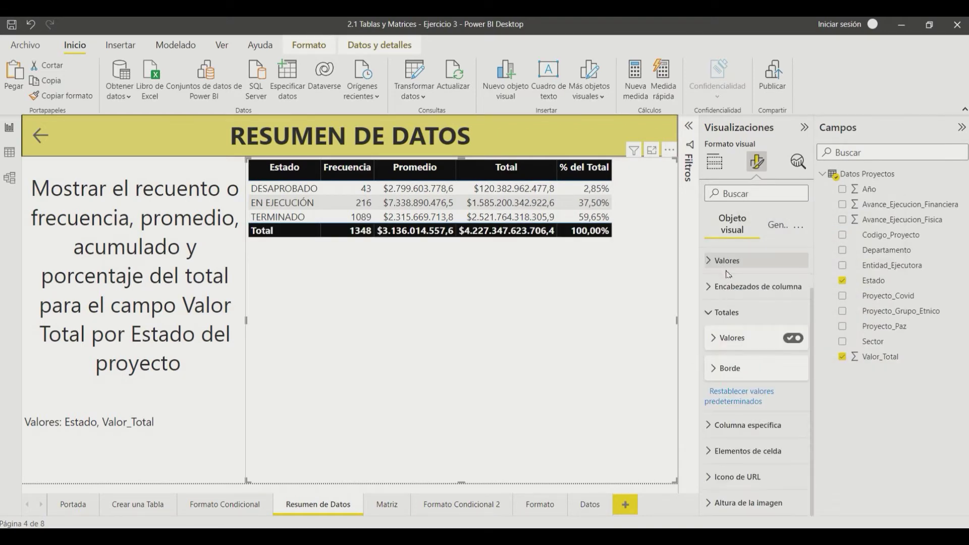
Color the summary table's horizontal gridlines black and turn on its vertical gridlines, also in black
{"action": "left_click", "coordinate": [723, 287]}
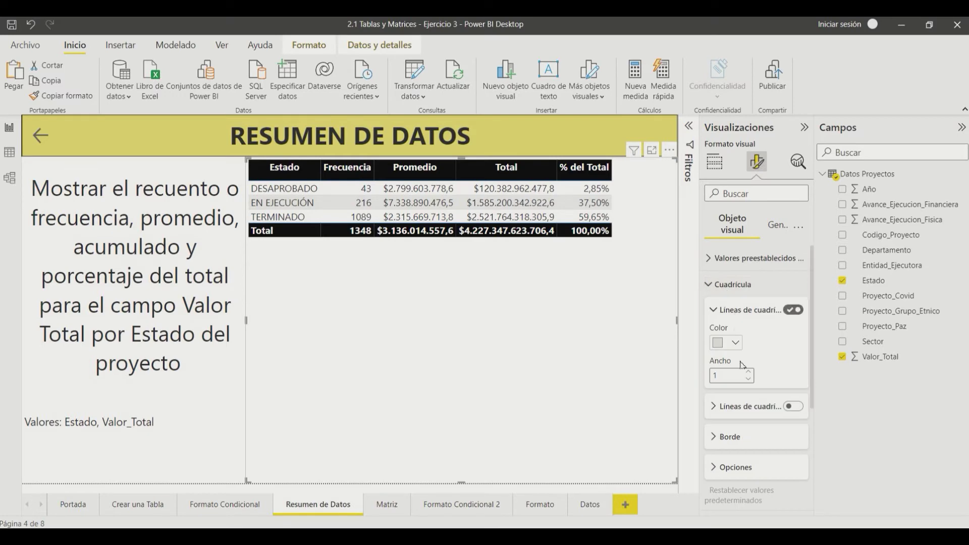
{"action": "left_click", "coordinate": [736, 343]}
{"action": "left_click", "coordinate": [726, 288]}
{"action": "left_click", "coordinate": [743, 408]}
{"action": "left_click", "coordinate": [793, 406]}
{"action": "left_click", "coordinate": [737, 440]}
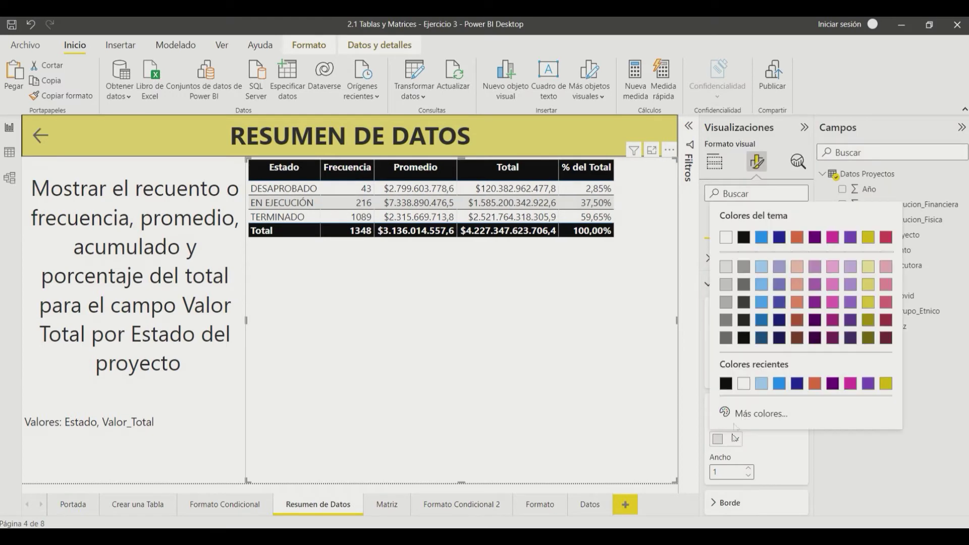
{"action": "left_click", "coordinate": [730, 380]}
Set the summary table's grid border color to black
{"action": "scroll", "coordinate": [719, 393], "scroll_direction": "down", "scroll_amount": 3}
{"action": "left_click", "coordinate": [719, 389]}
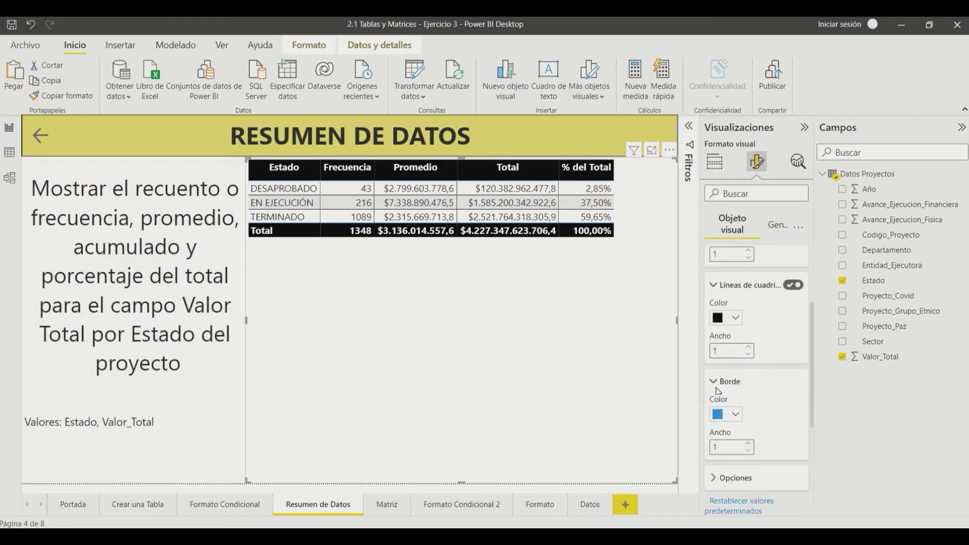
{"action": "left_click", "coordinate": [736, 414]}
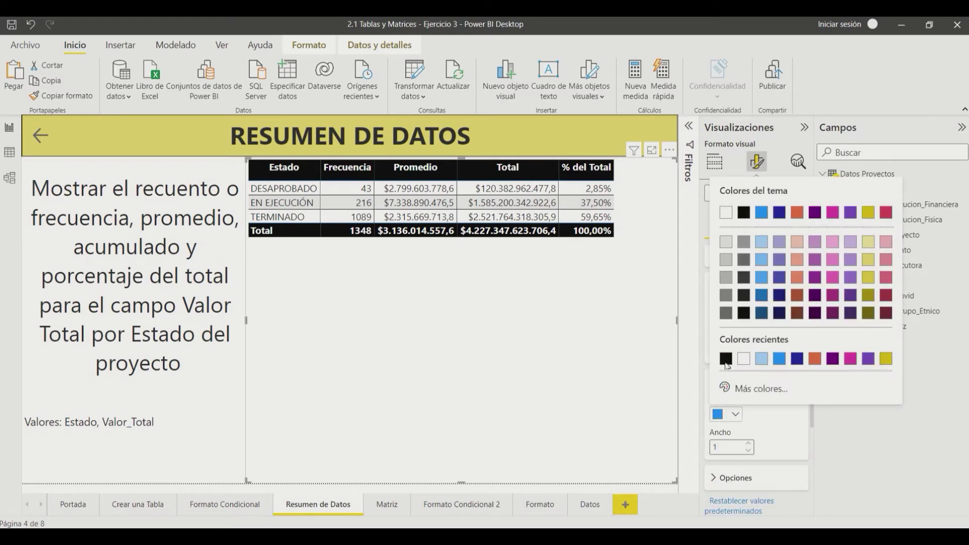
{"action": "left_click", "coordinate": [727, 360]}
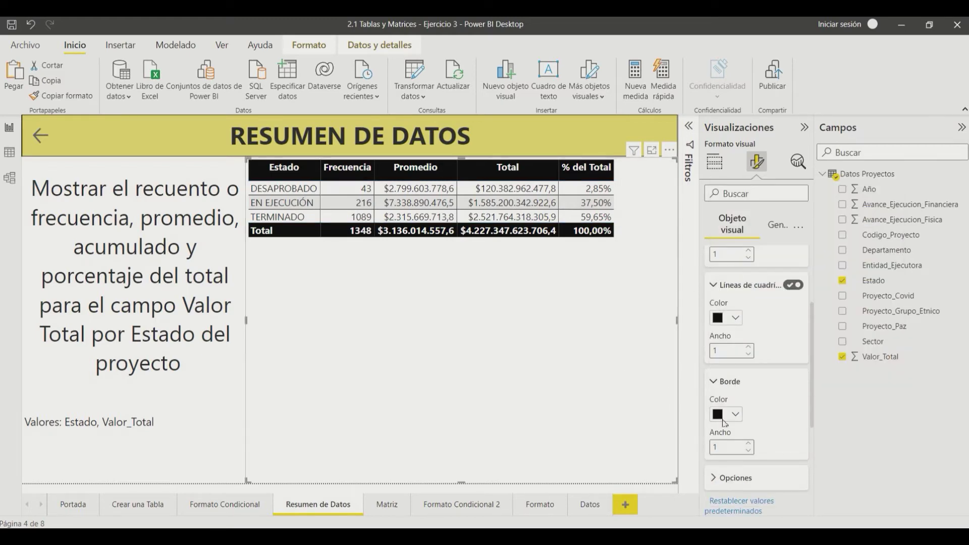
{"action": "scroll", "coordinate": [747, 403], "scroll_direction": "up", "scroll_amount": 3}
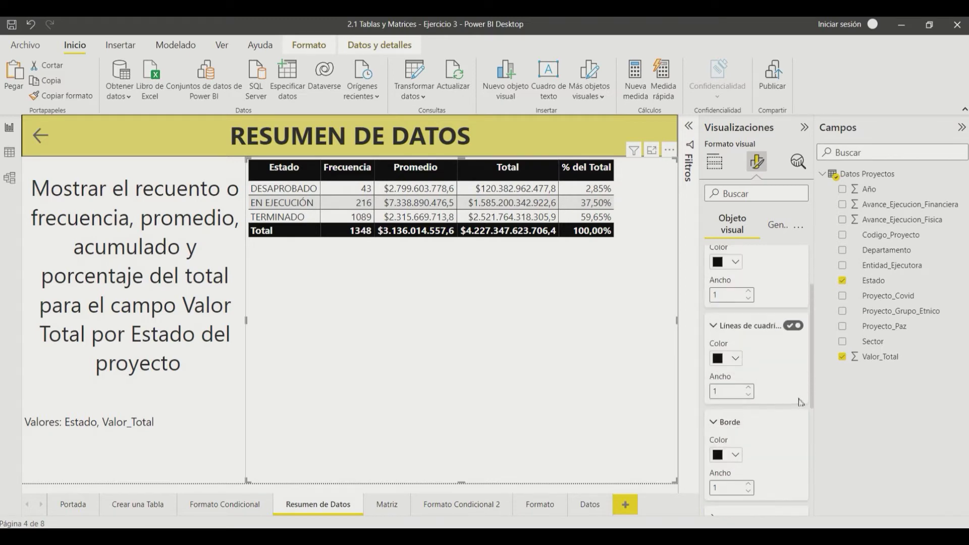
{"action": "left_click", "coordinate": [715, 285]}
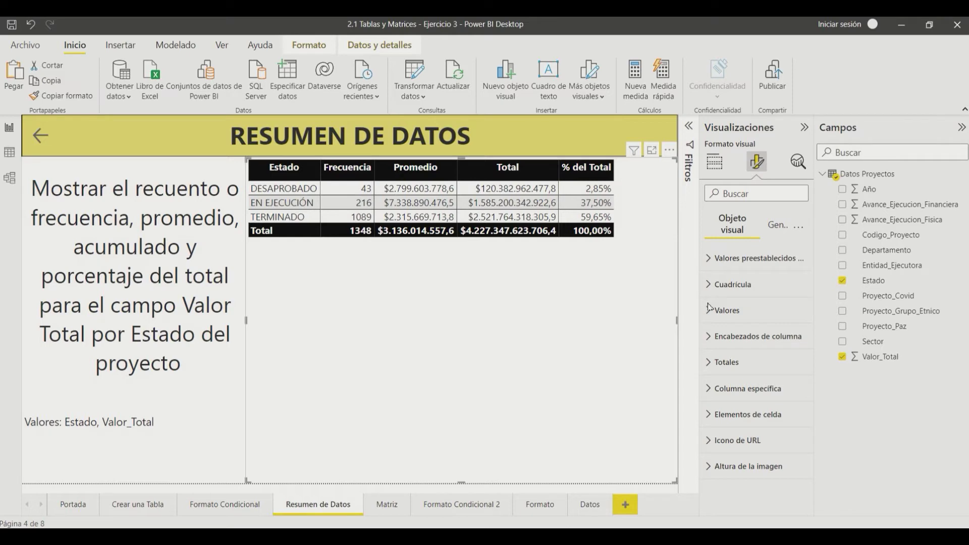
Give the summary table's value rows a light blue background and a matching light blue alternate background
{"action": "left_click", "coordinate": [716, 315]}
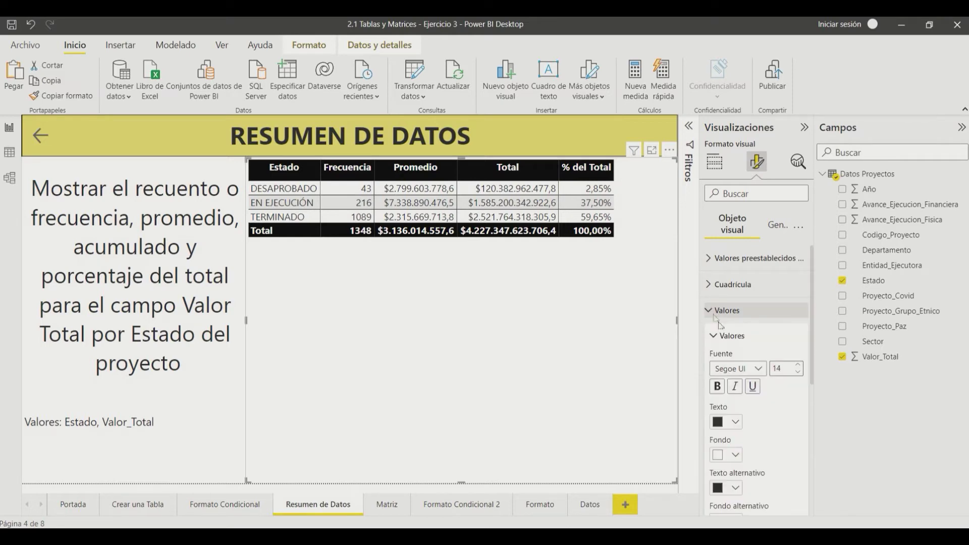
{"action": "scroll", "coordinate": [737, 434], "scroll_direction": "down", "scroll_amount": 1}
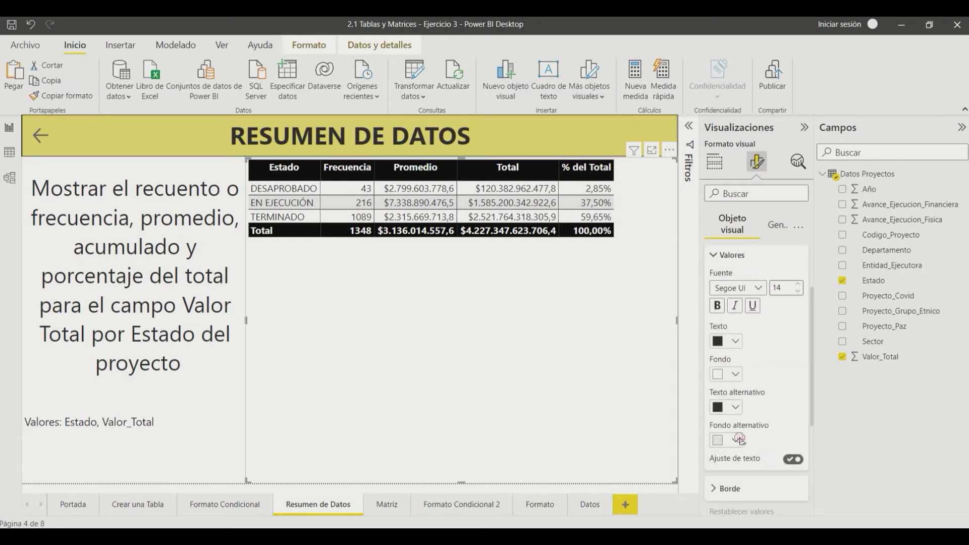
{"action": "left_click", "coordinate": [735, 440]}
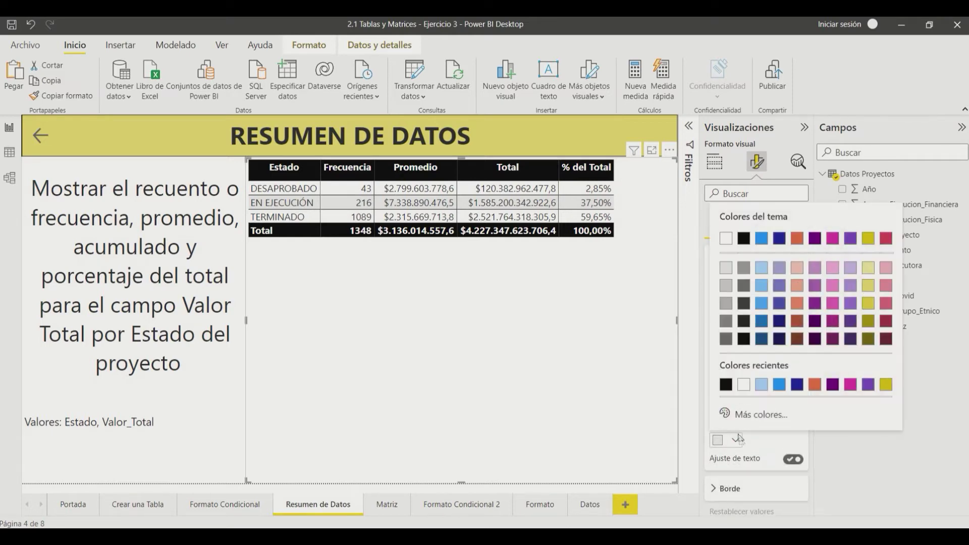
{"action": "left_click", "coordinate": [763, 269]}
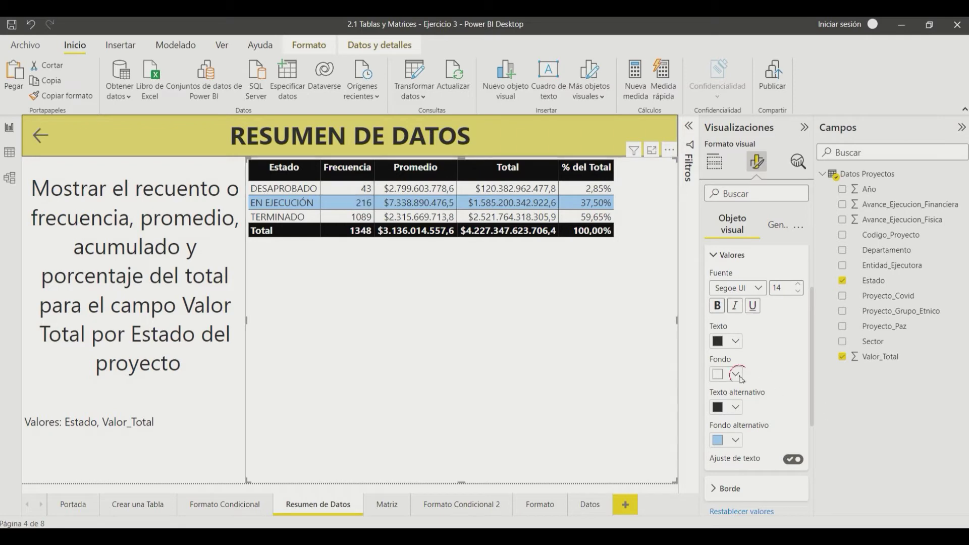
{"action": "left_click", "coordinate": [736, 373]}
{"action": "left_click", "coordinate": [730, 318]}
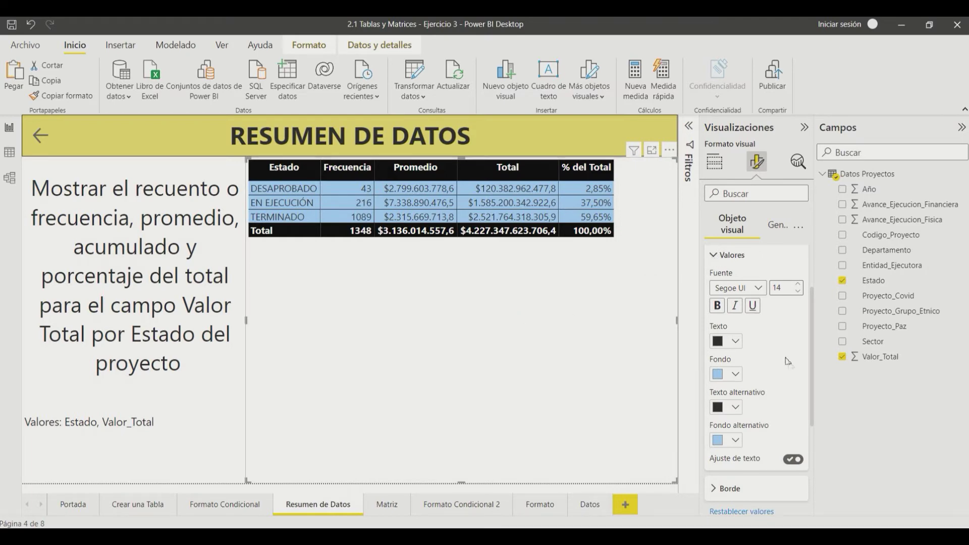
Increase the font size of the summary table's values
{"action": "scroll", "coordinate": [794, 384], "scroll_direction": "down", "scroll_amount": 3}
{"action": "scroll", "coordinate": [712, 275], "scroll_direction": "up", "scroll_amount": 3}
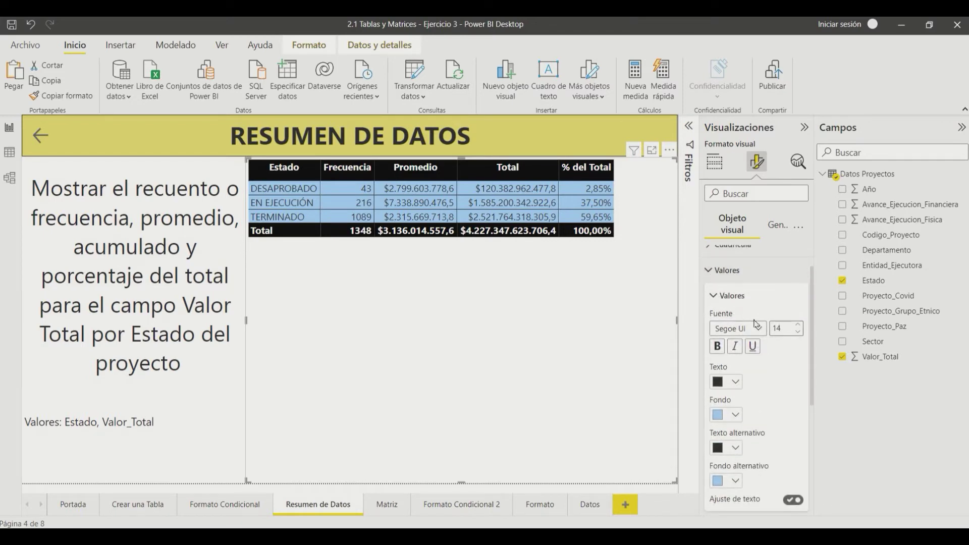
{"action": "left_click", "coordinate": [798, 325]}
{"action": "left_click", "coordinate": [799, 325]}
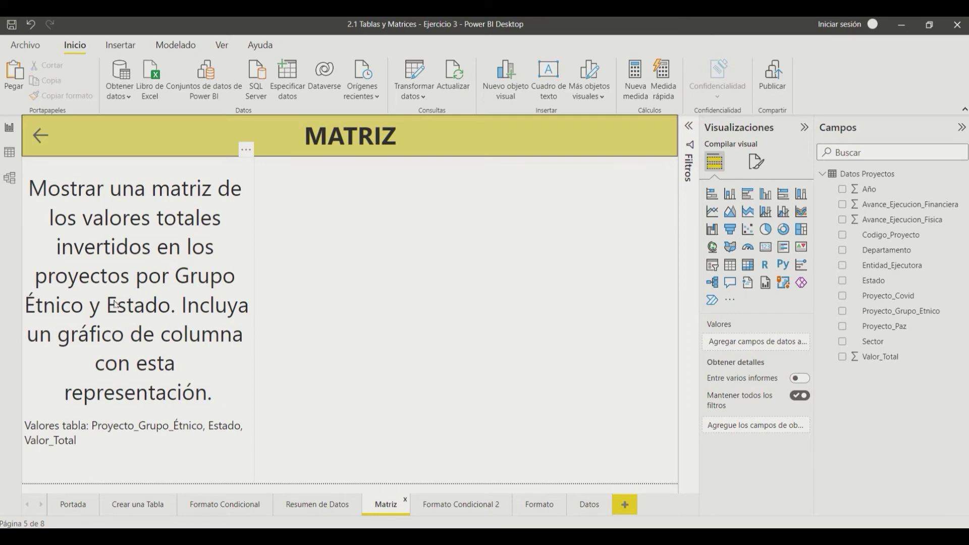
Insert a table on the Matriz page with the fields Proyecto_Grupo_Etnico, Estado and Valor_Total
{"action": "left_click", "coordinate": [735, 269]}
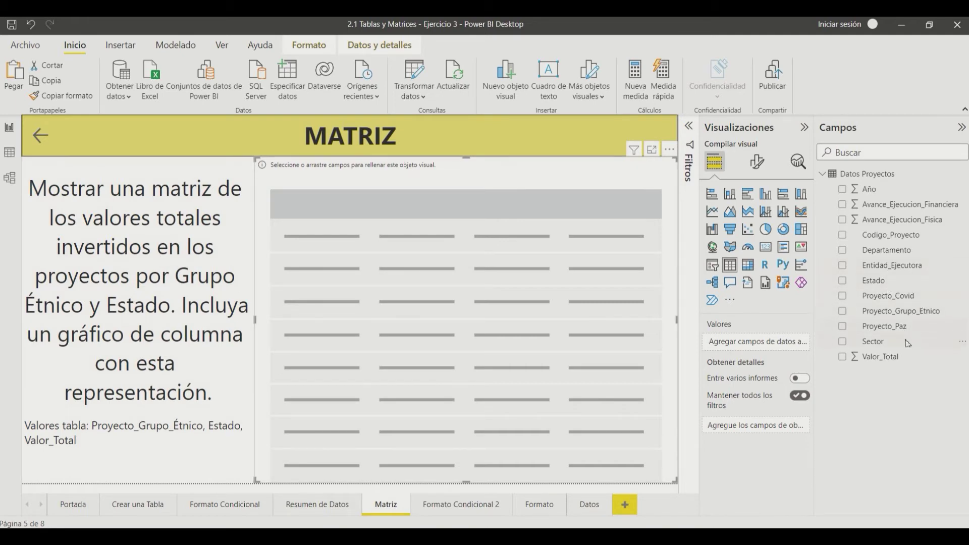
{"action": "left_click_drag", "start_coordinate": [893, 318], "coordinate": [737, 342]}
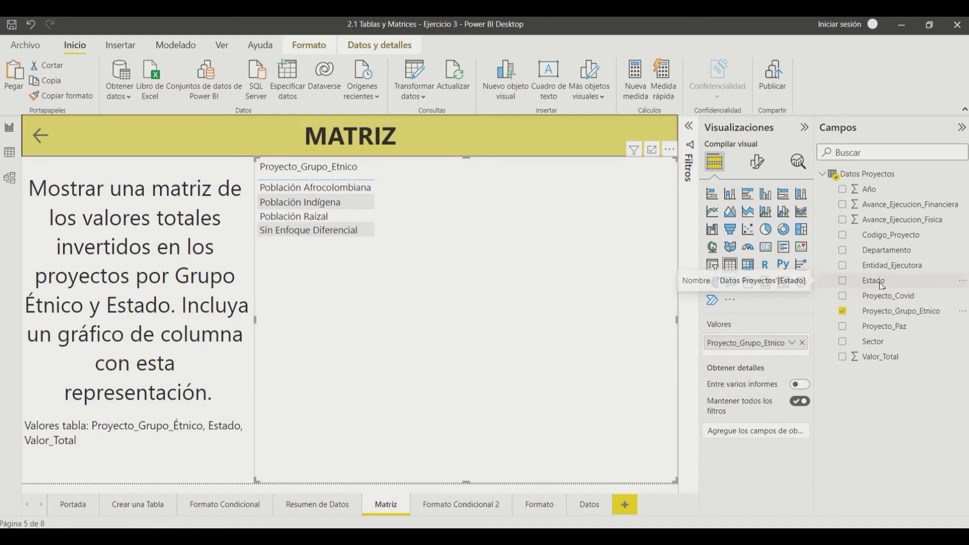
{"action": "left_click_drag", "start_coordinate": [876, 281], "coordinate": [777, 358]}
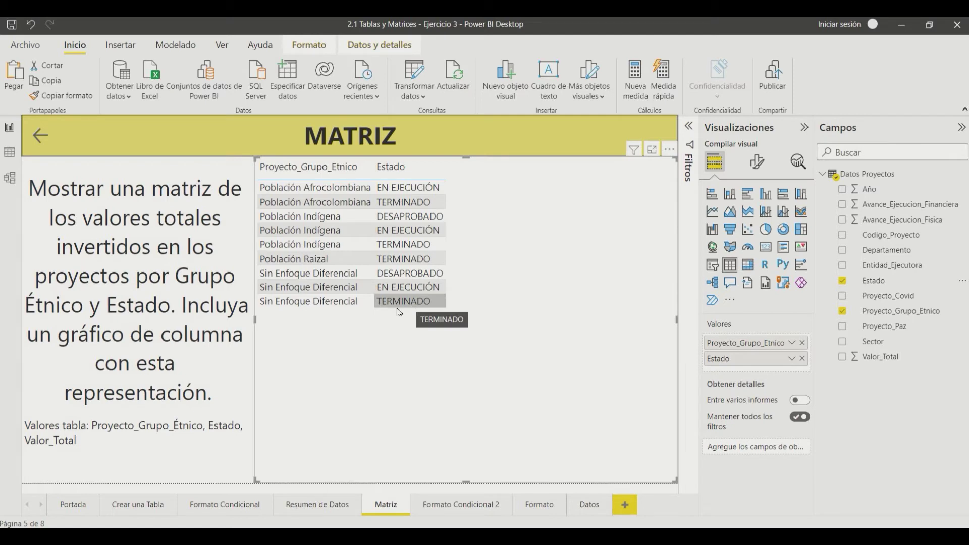
{"action": "left_click_drag", "start_coordinate": [890, 357], "coordinate": [775, 372]}
{"action": "left_click_drag", "start_coordinate": [776, 372], "coordinate": [776, 373]}
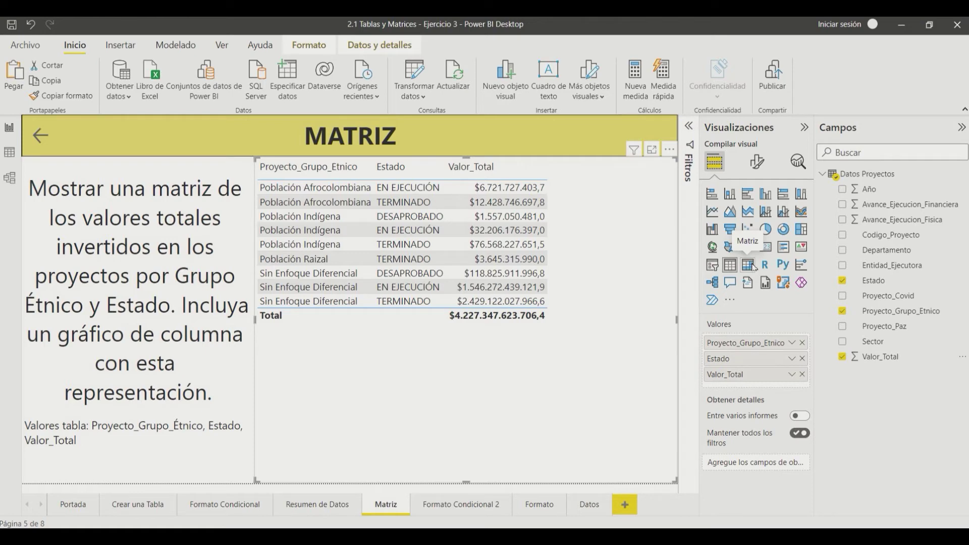
Convert the table into a matrix and rename its row field to Grupo Étnico
{"action": "left_click", "coordinate": [752, 265]}
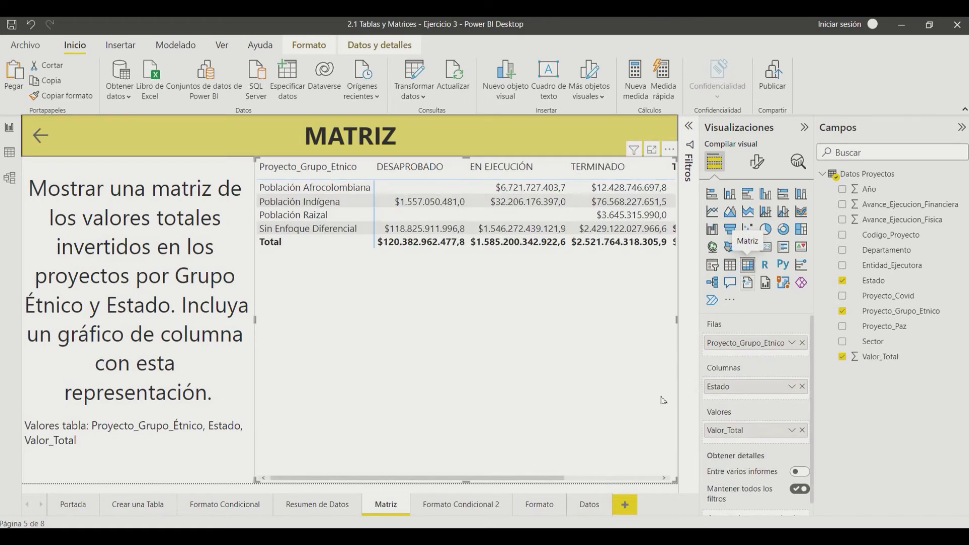
{"action": "mouse_move", "coordinate": [545, 480]}
{"action": "left_mouse_down"}
{"action": "mouse_move", "coordinate": [606, 481]}
{"action": "mouse_move", "coordinate": [535, 481]}
{"action": "left_mouse_up"}
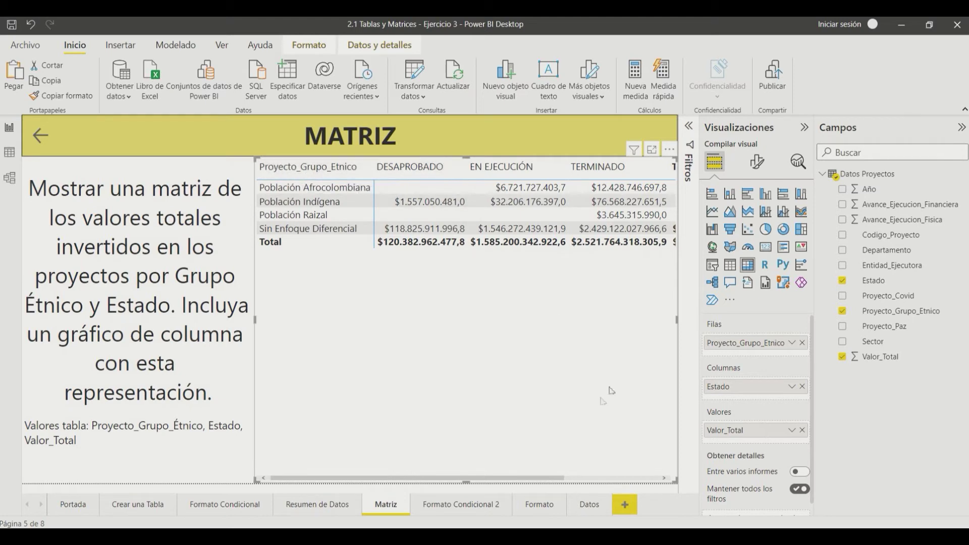
{"action": "mouse_move", "coordinate": [546, 480]}
{"action": "left_mouse_down"}
{"action": "mouse_move", "coordinate": [564, 480]}
{"action": "mouse_move", "coordinate": [528, 480]}
{"action": "left_mouse_up"}
{"action": "double_click", "coordinate": [746, 344]}
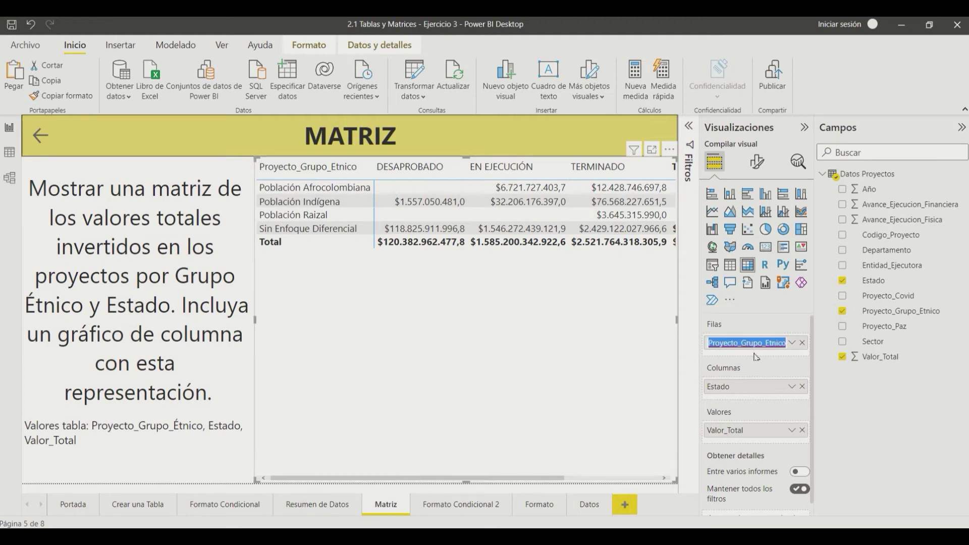
{"action": "type", "text": "Grupo"}
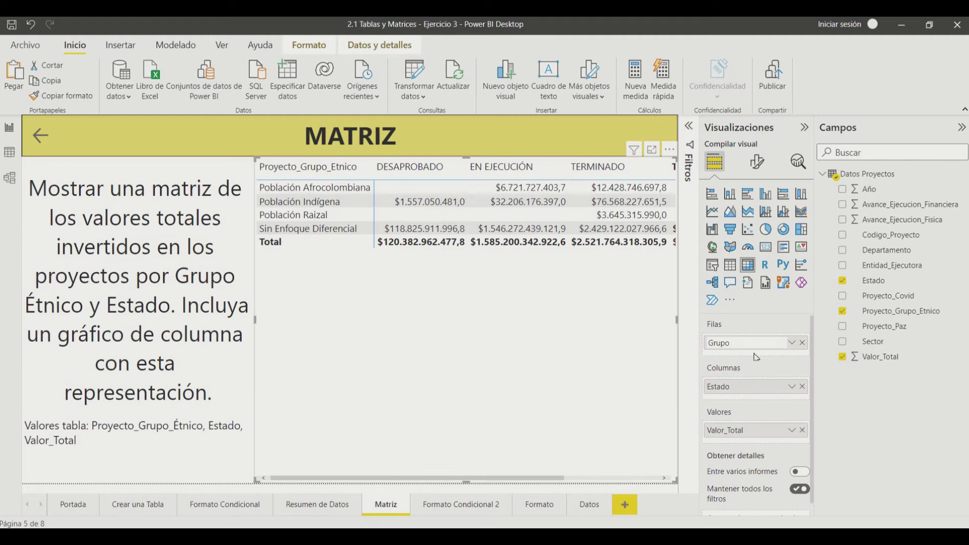
{"action": "type", "text": " Étnico"}
{"action": "key", "text": "Return"}
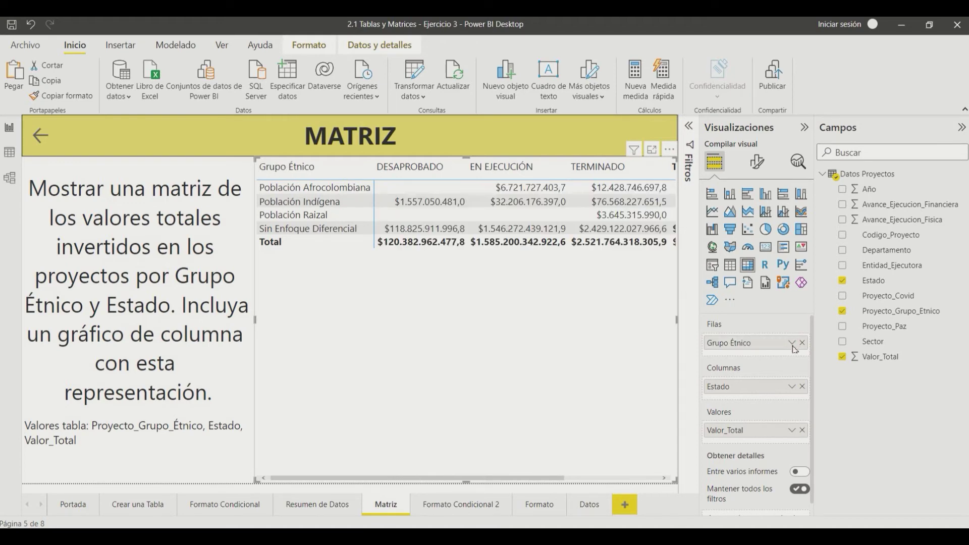
Reduce the font size of the matrix values to 10 so that the Total column fits
{"action": "left_click_drag", "start_coordinate": [510, 479], "coordinate": [530, 479]}
{"action": "left_click", "coordinate": [762, 162]}
{"action": "left_click", "coordinate": [788, 310]}
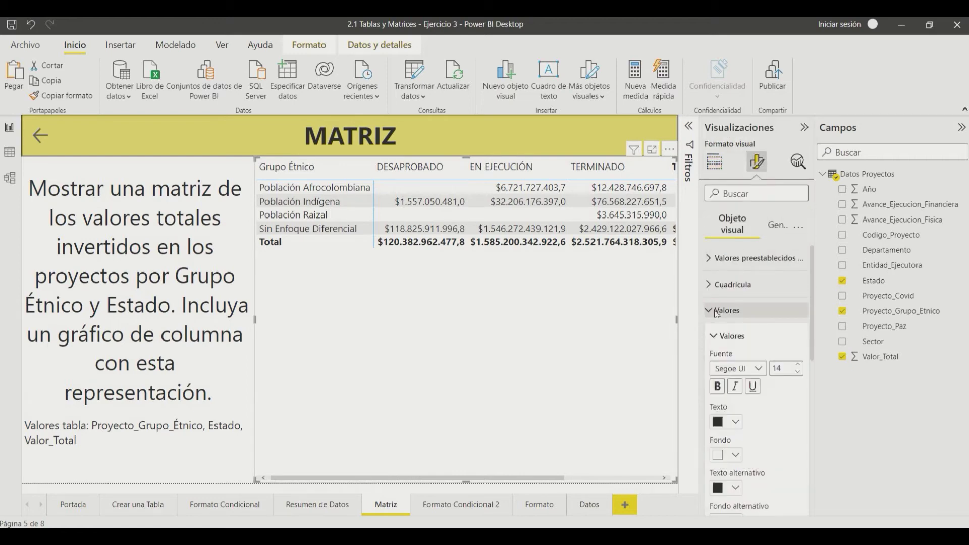
{"action": "left_click", "coordinate": [799, 373]}
{"action": "left_click", "coordinate": [798, 373]}
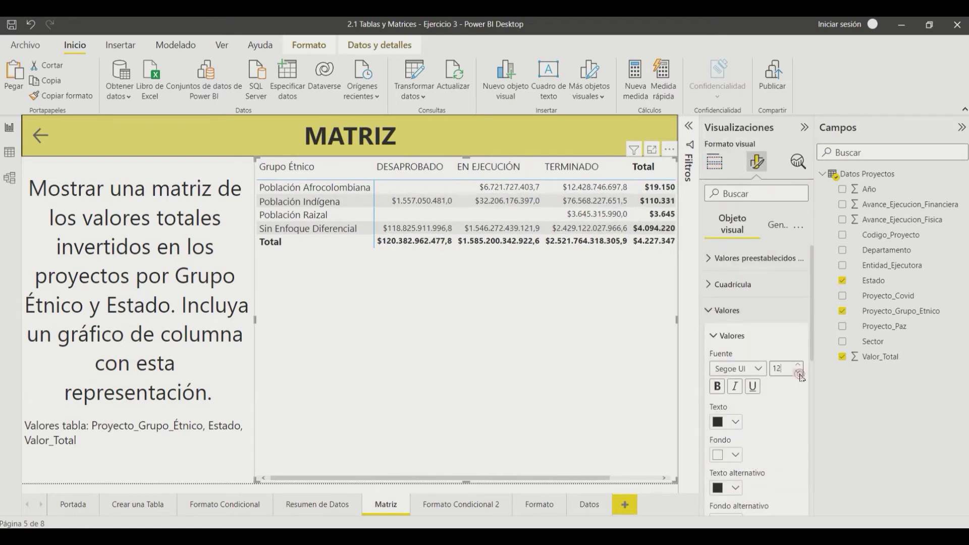
{"action": "left_click", "coordinate": [798, 373]}
{"action": "left_click", "coordinate": [798, 373]}
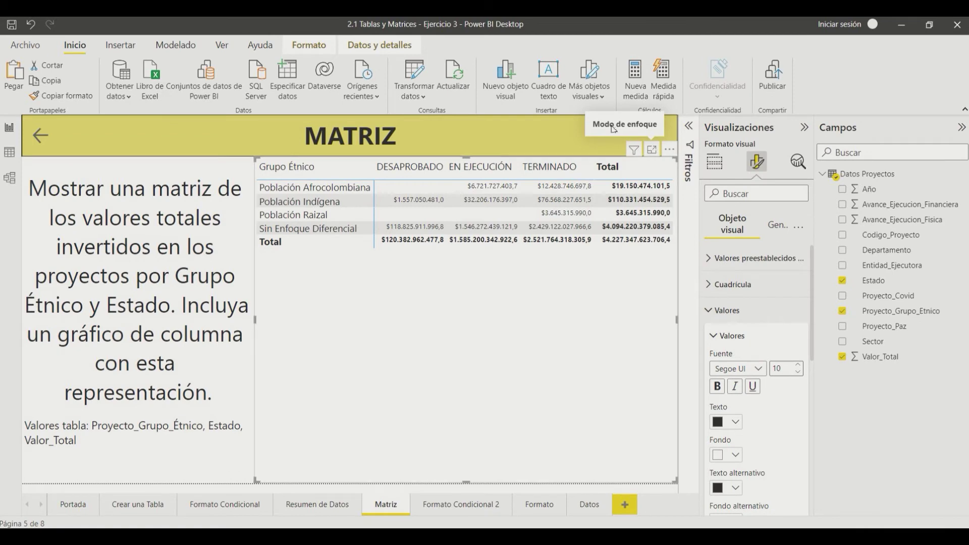
{"action": "left_click", "coordinate": [657, 151]}
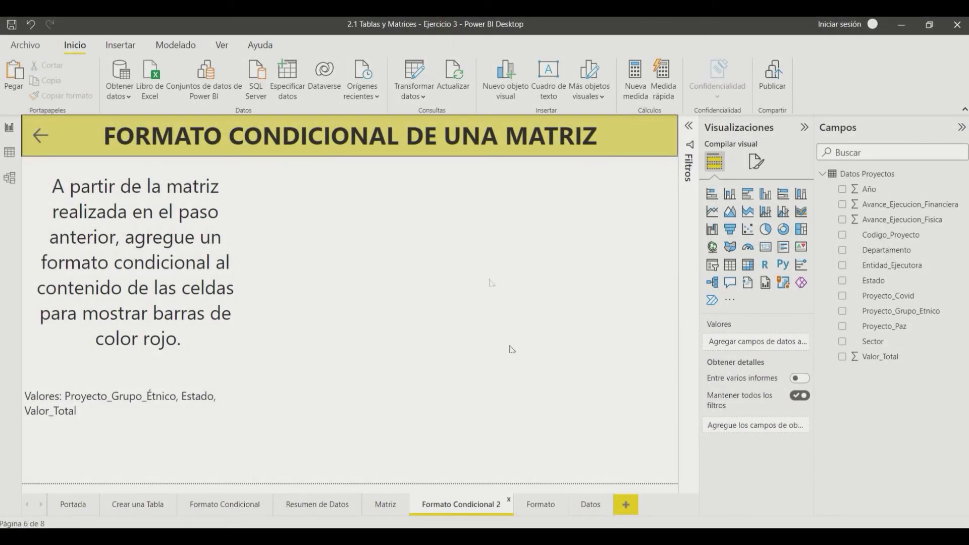
Copy the matrix from the Matriz page and paste it onto the Formato Condicional 2 page
{"action": "left_click", "coordinate": [386, 505]}
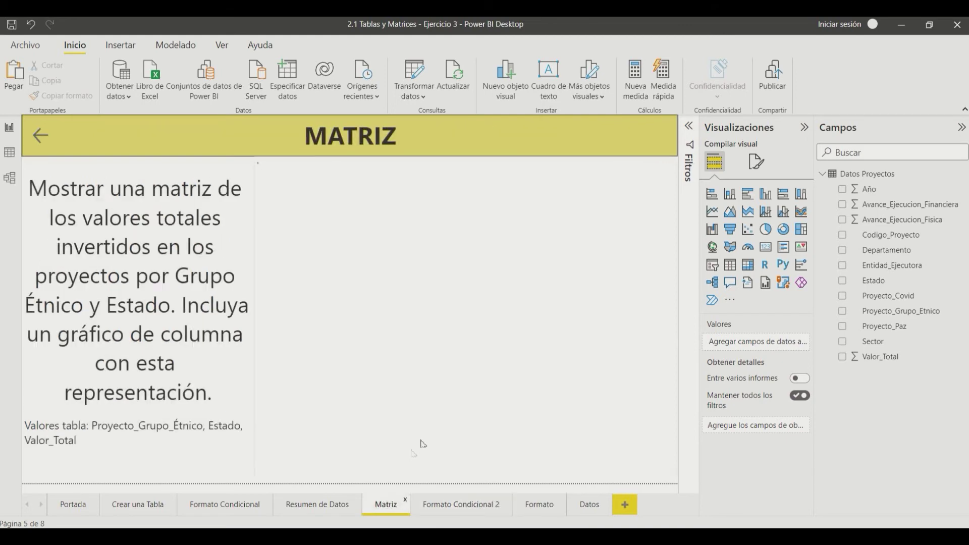
{"action": "left_click", "coordinate": [439, 340]}
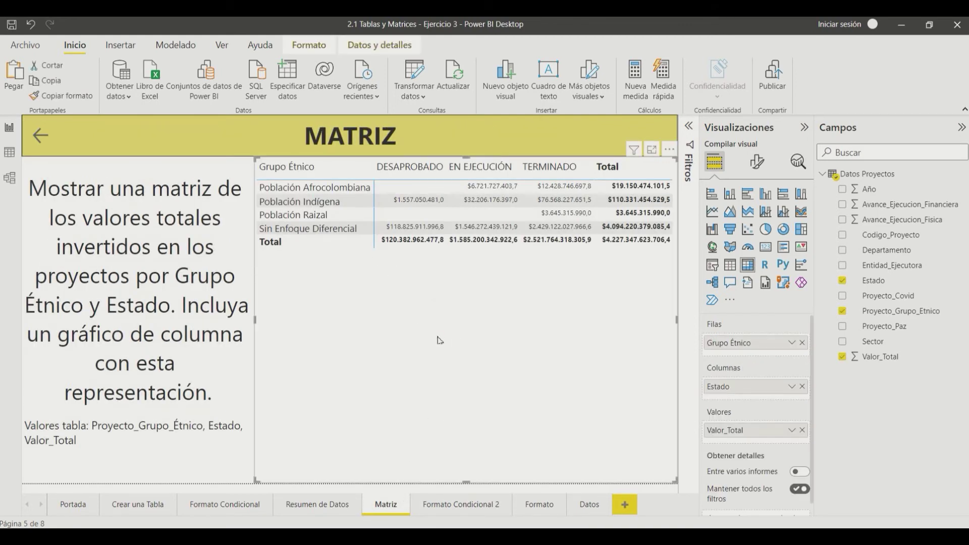
{"action": "left_click", "coordinate": [457, 507]}
{"action": "key", "text": "ctrl+v"}
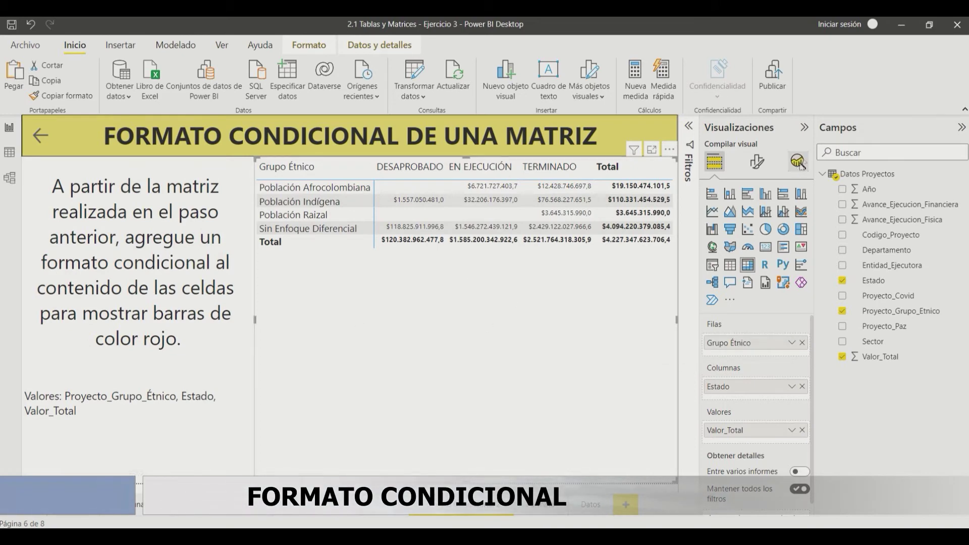
Turn on data bars for the Valor_Total cells of the copied matrix
{"action": "left_click", "coordinate": [759, 161]}
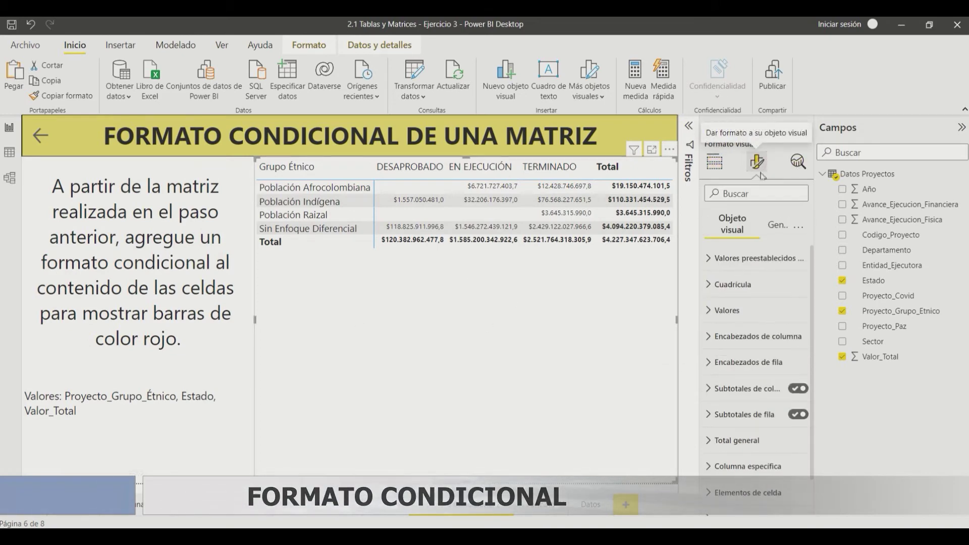
{"action": "scroll", "coordinate": [747, 394], "scroll_direction": "down", "scroll_amount": 1}
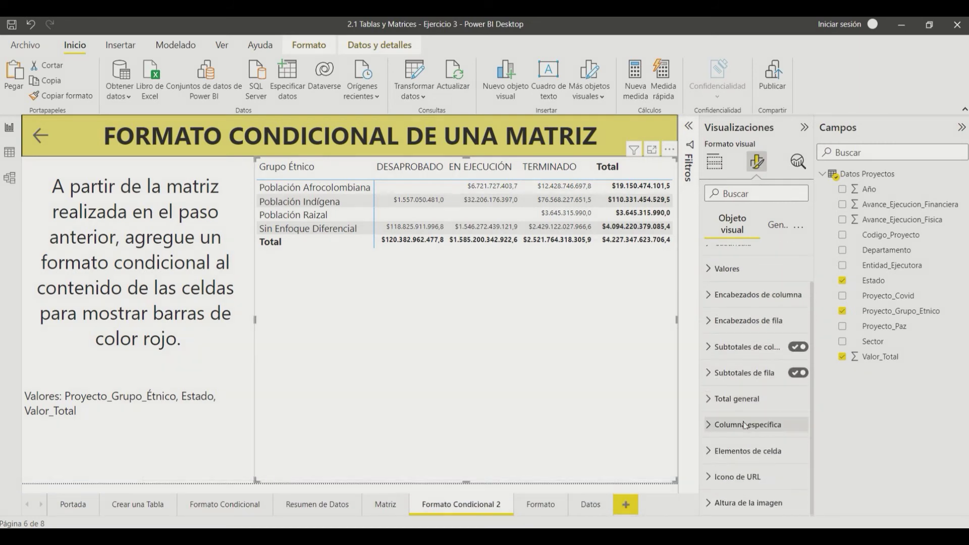
{"action": "left_click", "coordinate": [717, 451]}
{"action": "scroll", "coordinate": [733, 404], "scroll_direction": "down", "scroll_amount": 5}
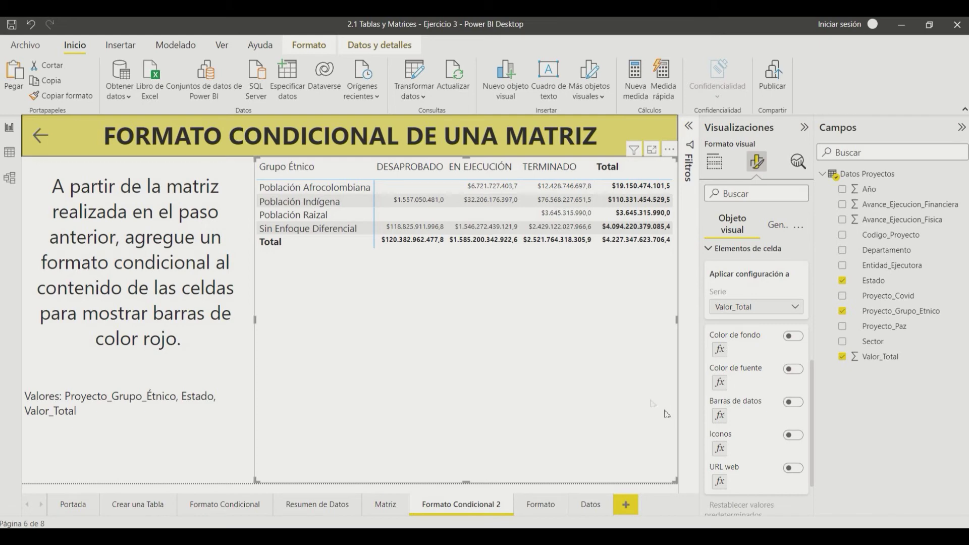
{"action": "left_click", "coordinate": [801, 404]}
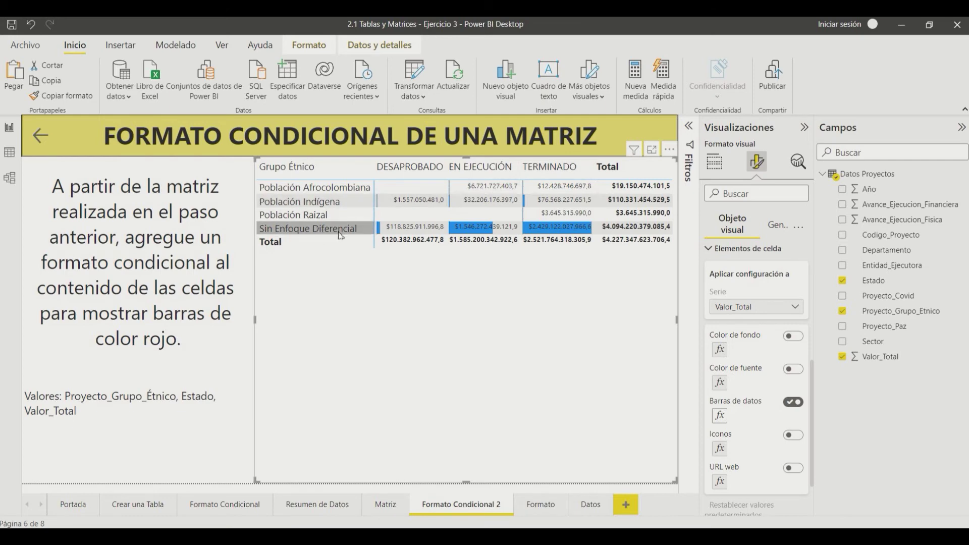
Set the positive bar color of the matrix data bars to red
{"action": "left_click", "coordinate": [727, 422]}
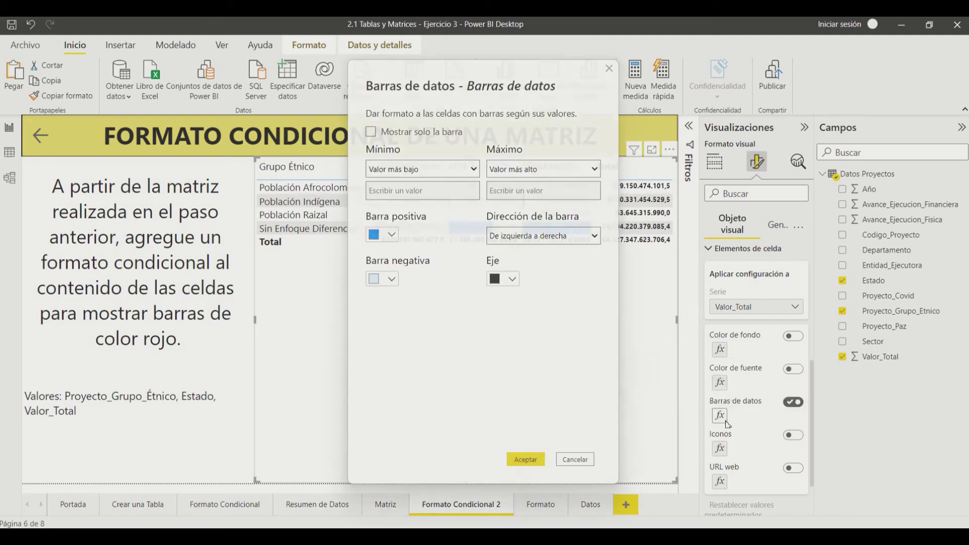
{"action": "left_click", "coordinate": [392, 234]}
{"action": "left_click", "coordinate": [545, 269]}
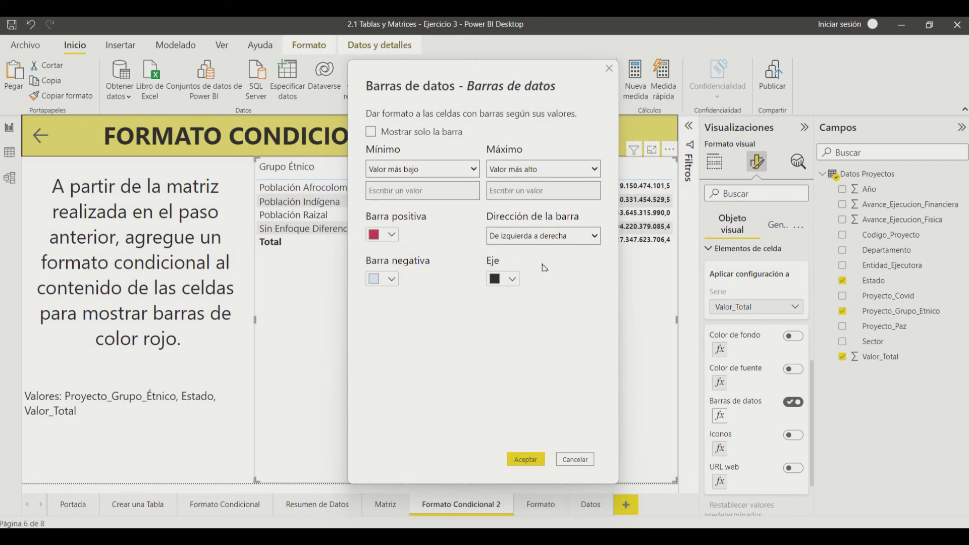
{"action": "left_click", "coordinate": [523, 458]}
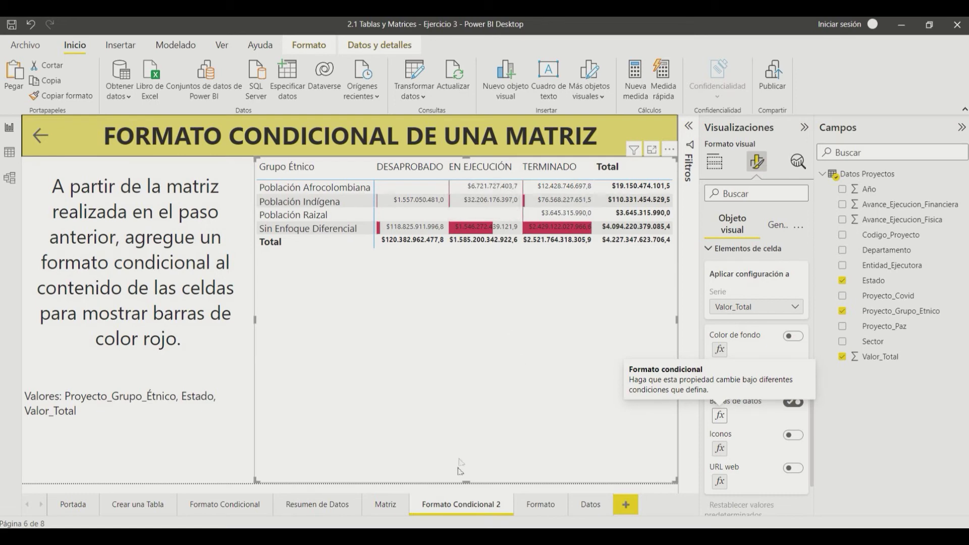
Shorten the matrix and add a stacked column chart below it with Proyecto_Grupo_Etnico as axis, Valor_Total as values and Estado as legend
{"action": "left_click_drag", "start_coordinate": [466, 482], "coordinate": [467, 263]}
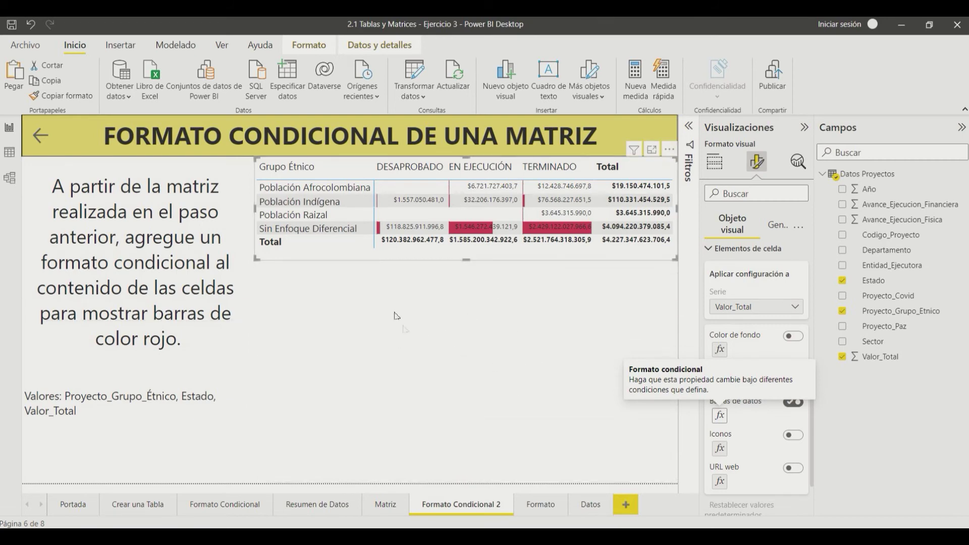
{"action": "left_click", "coordinate": [509, 361]}
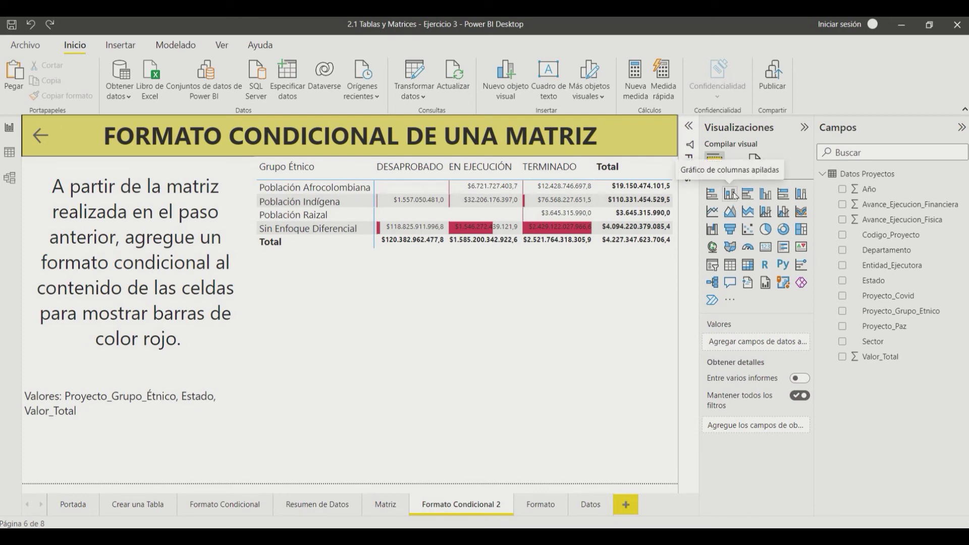
{"action": "left_click", "coordinate": [730, 194]}
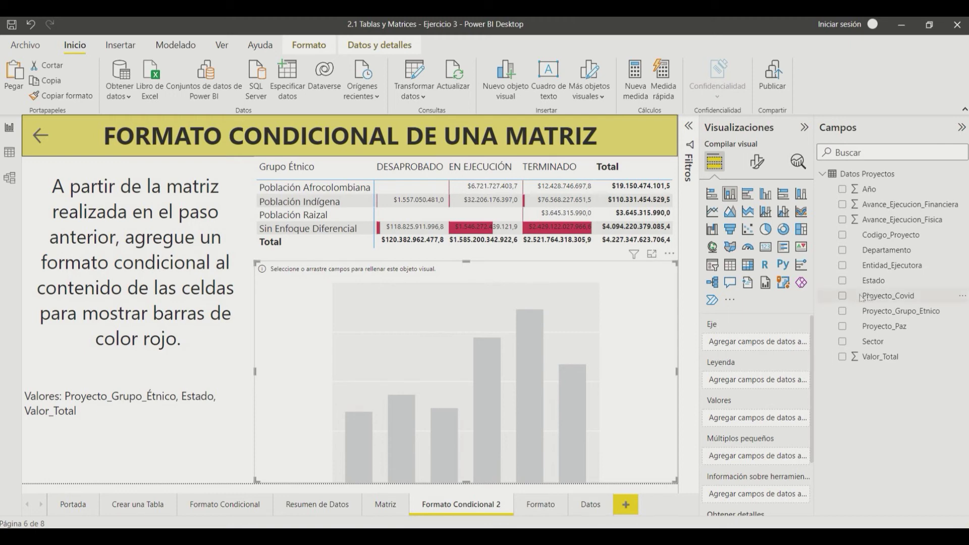
{"action": "left_click_drag", "start_coordinate": [924, 312], "coordinate": [786, 341]}
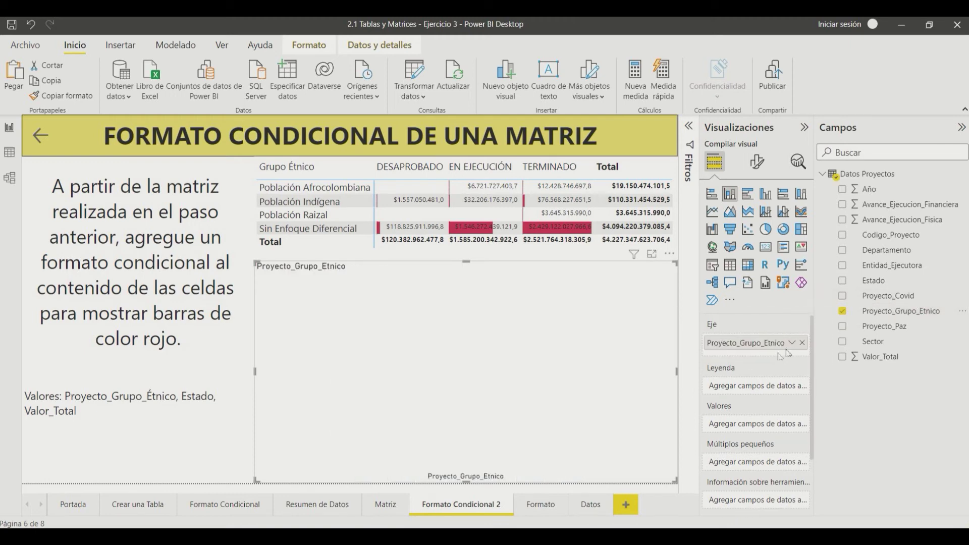
{"action": "left_click_drag", "start_coordinate": [887, 362], "coordinate": [747, 429]}
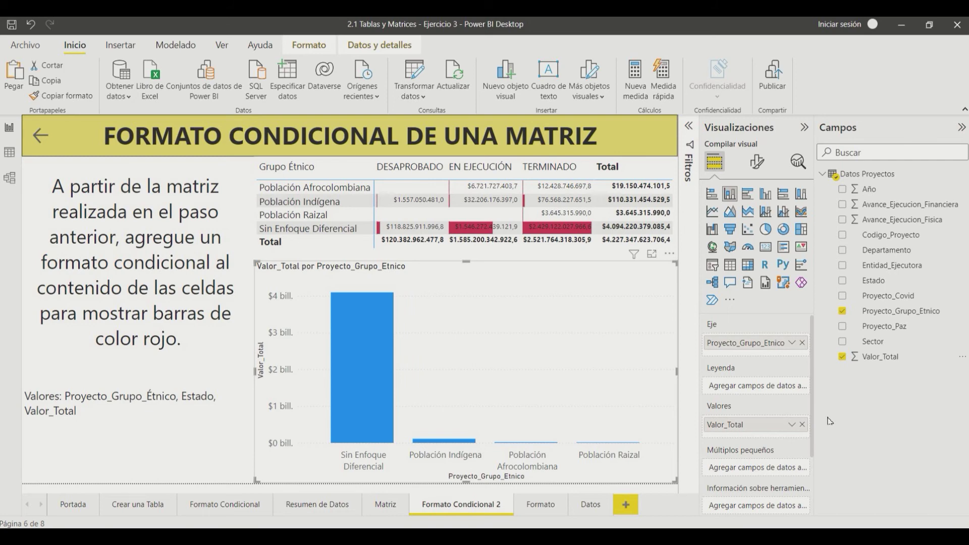
{"action": "left_click_drag", "start_coordinate": [880, 284], "coordinate": [738, 387]}
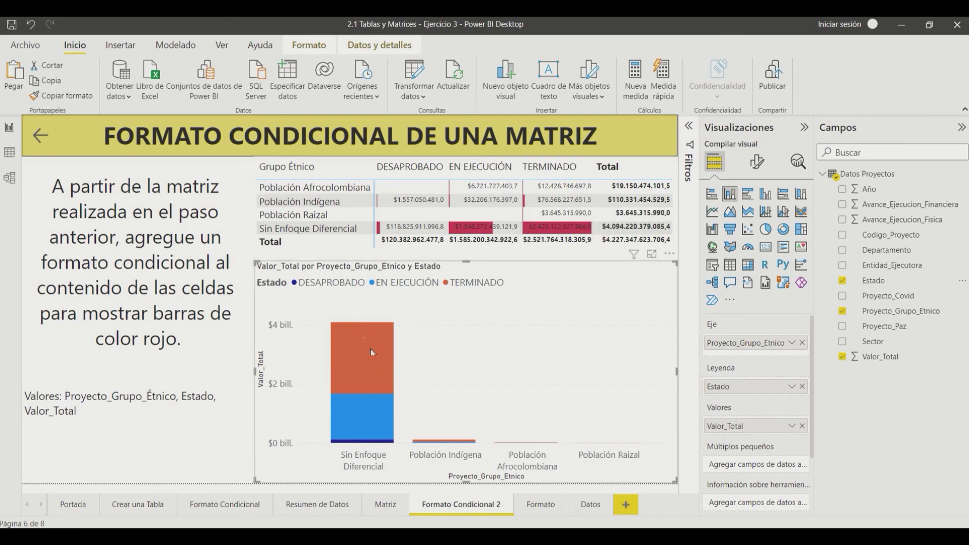
Examine the Valor_Total of each Estado segment in the chart's Sin Enfoque Diferencial column and compare it with the matrix
{"action": "mouse_move", "coordinate": [373, 362]}
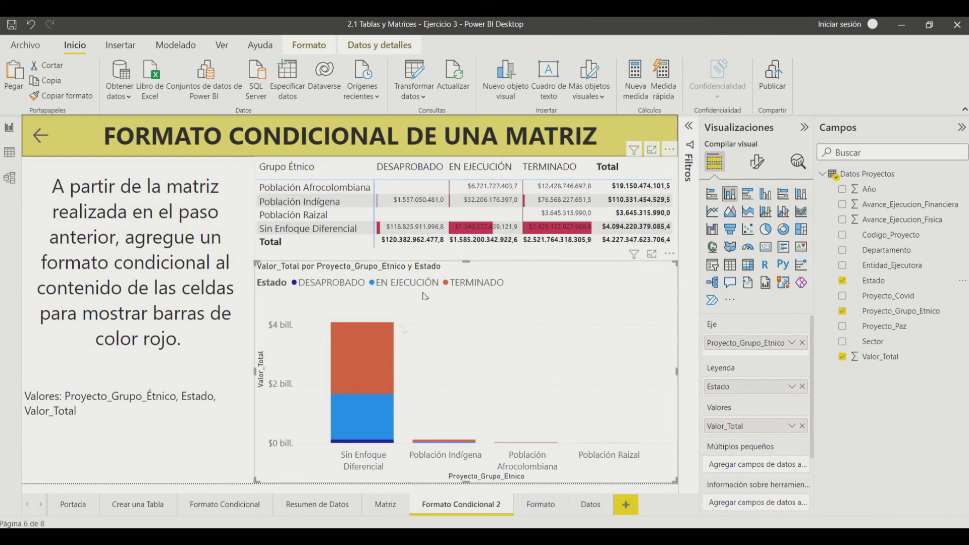
{"action": "mouse_move", "coordinate": [360, 424]}
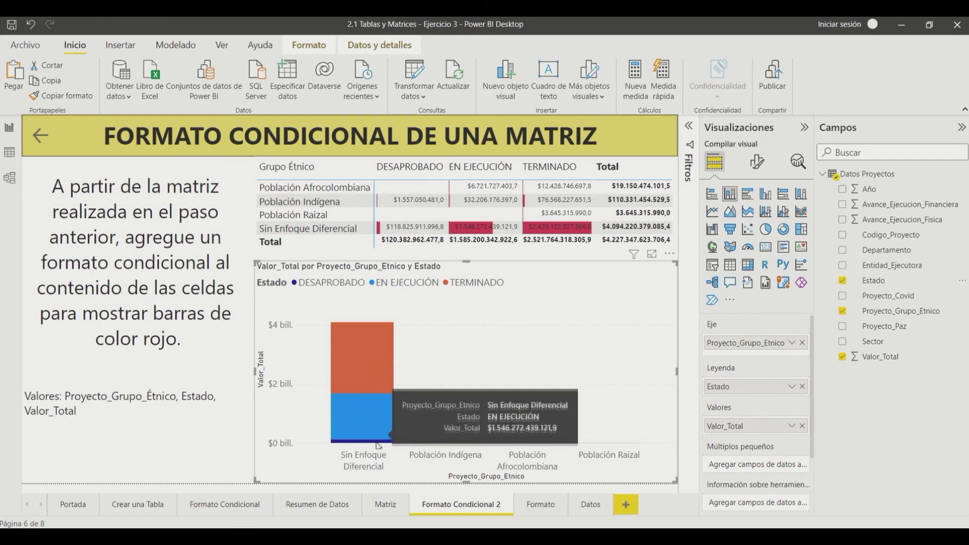
{"action": "mouse_move", "coordinate": [380, 448]}
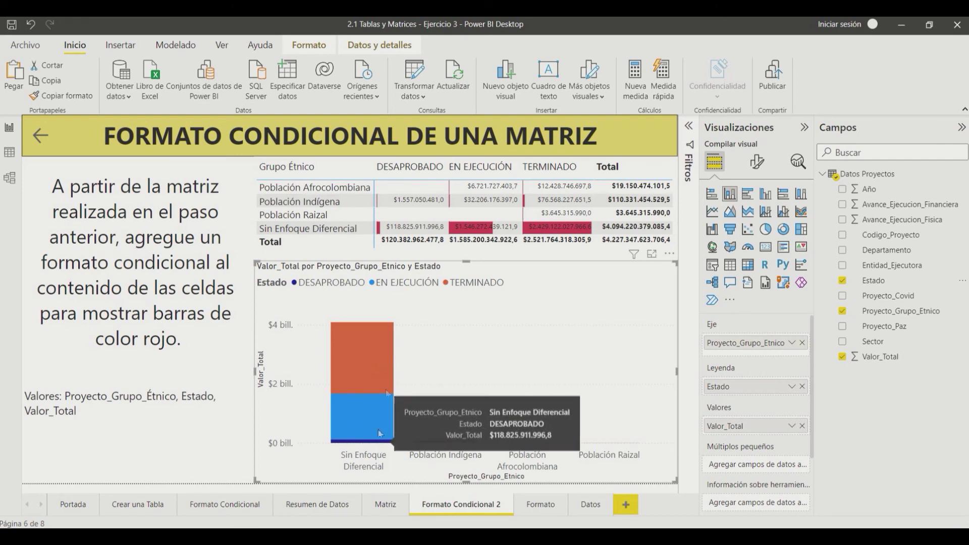
{"action": "mouse_move", "coordinate": [382, 233]}
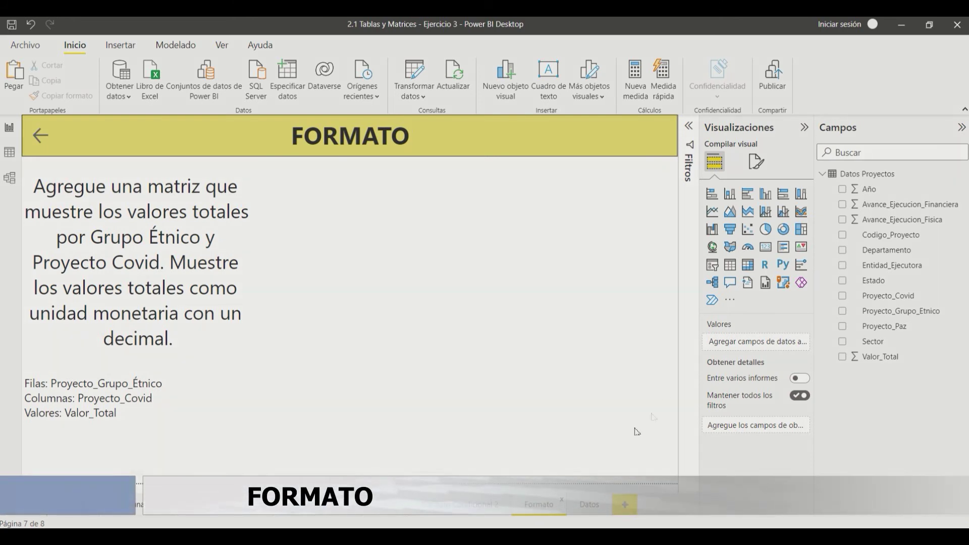
Insert a matrix on the Formato page with Proyecto_Grupo_Etnico as rows, Proyecto_Covid as columns and Valor_Total as values
{"action": "left_click", "coordinate": [752, 268]}
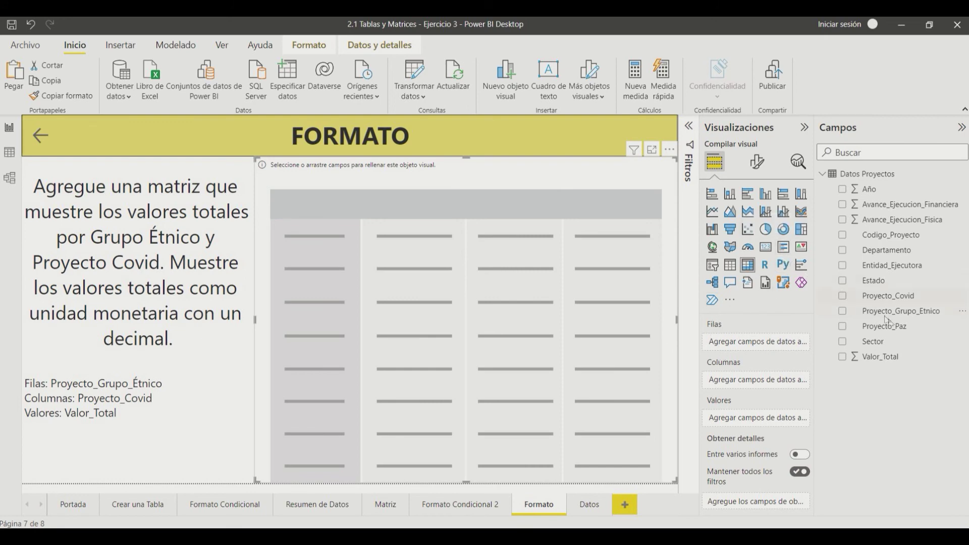
{"action": "left_click_drag", "start_coordinate": [899, 312], "coordinate": [769, 346]}
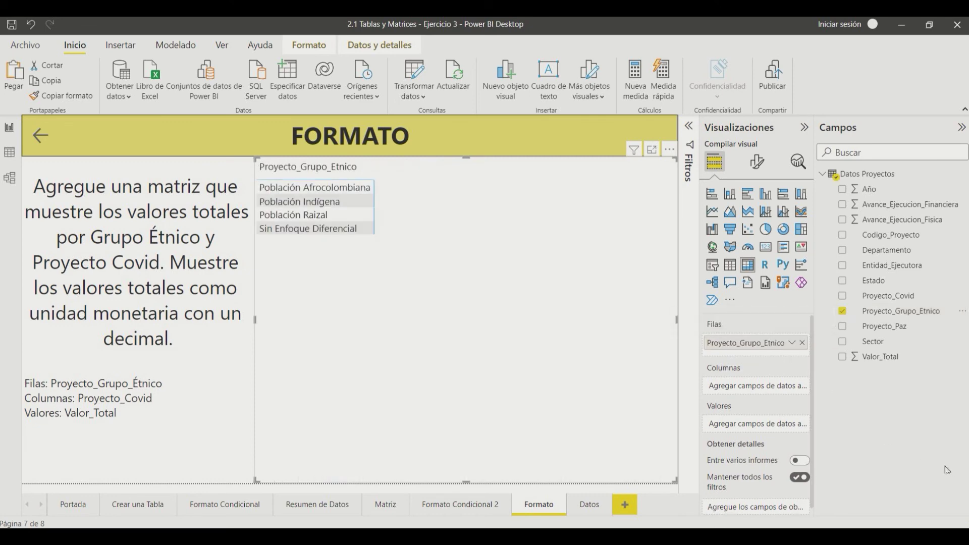
{"action": "left_click_drag", "start_coordinate": [898, 298], "coordinate": [780, 387]}
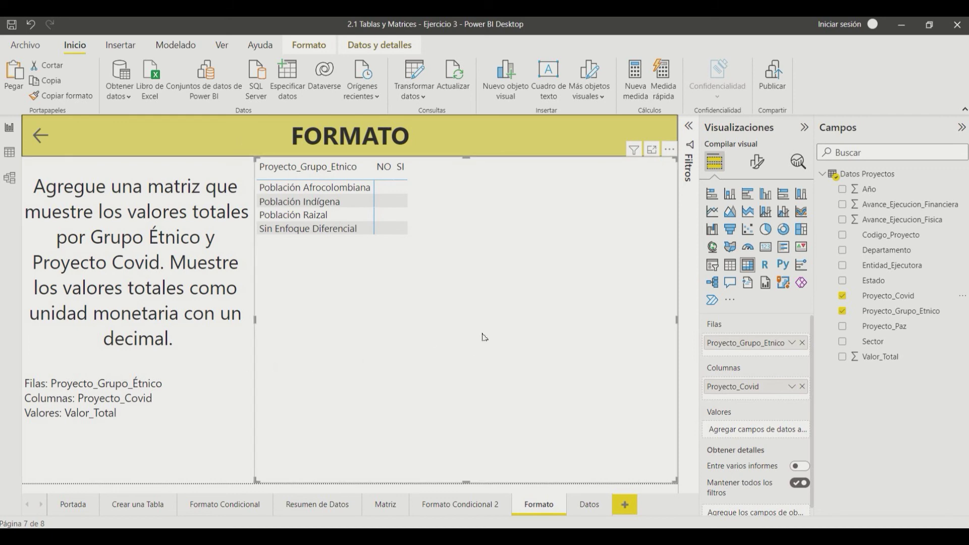
{"action": "left_click_drag", "start_coordinate": [881, 356], "coordinate": [785, 430]}
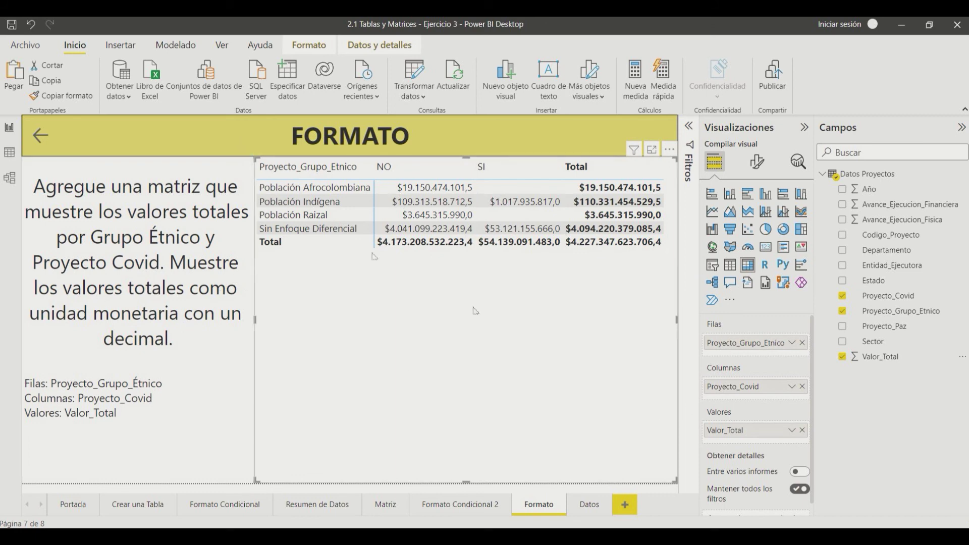
Reset the Valor_Total field format to General and reformat it as Moneda with 1 decimal place
{"action": "left_click", "coordinate": [891, 358]}
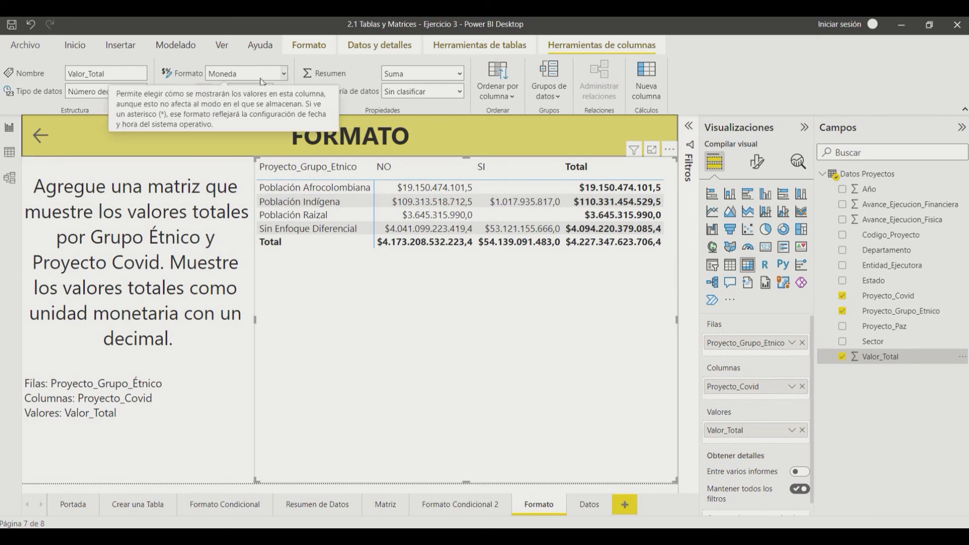
{"action": "left_click", "coordinate": [283, 74]}
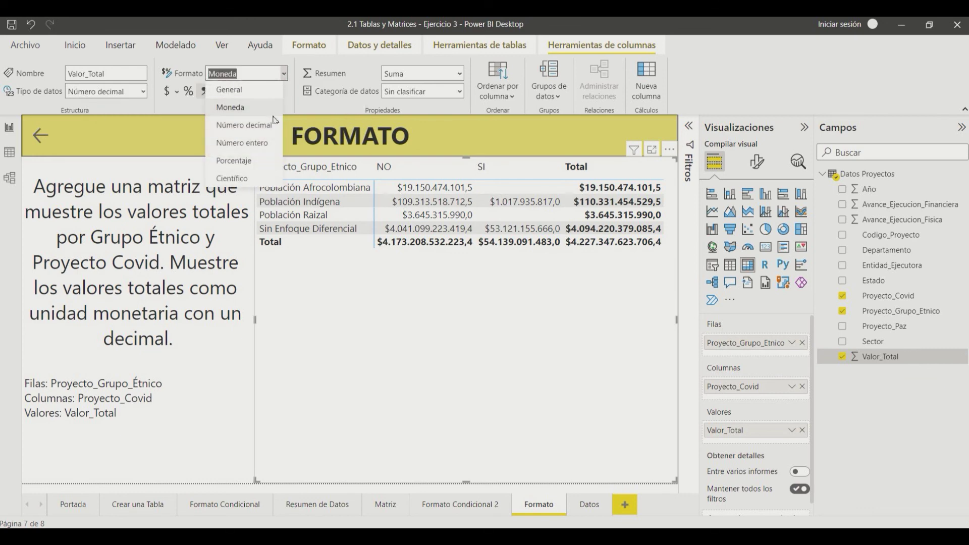
{"action": "left_click", "coordinate": [235, 90]}
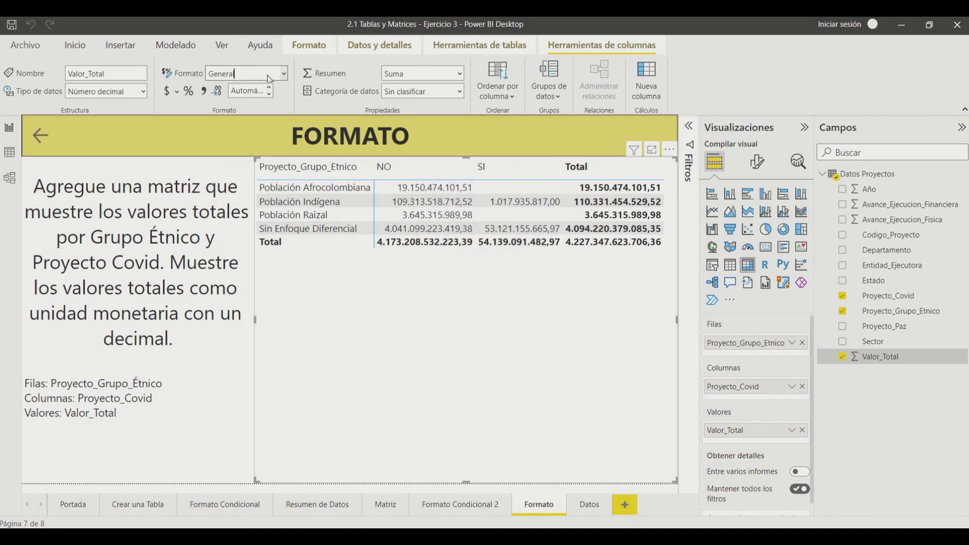
{"action": "left_click", "coordinate": [170, 94]}
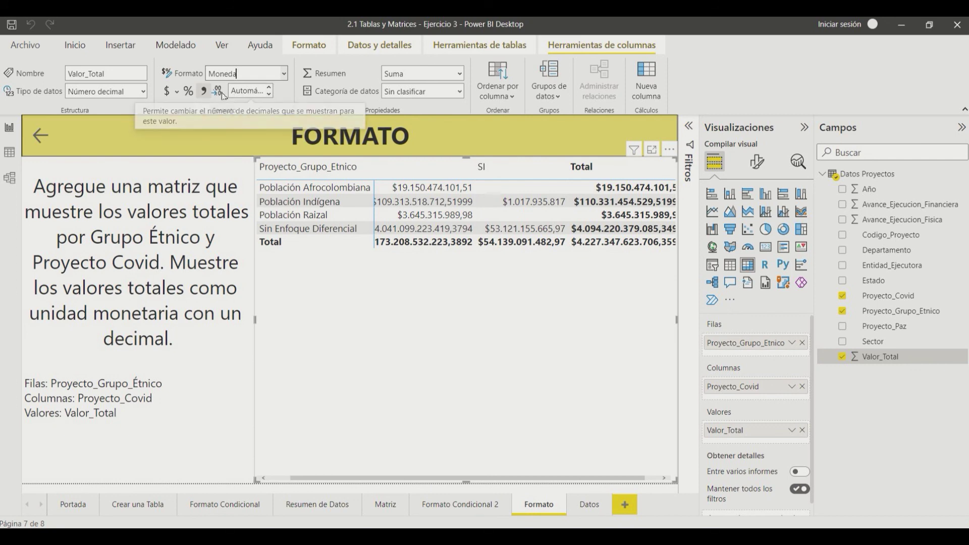
{"action": "left_click", "coordinate": [270, 93]}
{"action": "left_click", "coordinate": [270, 88]}
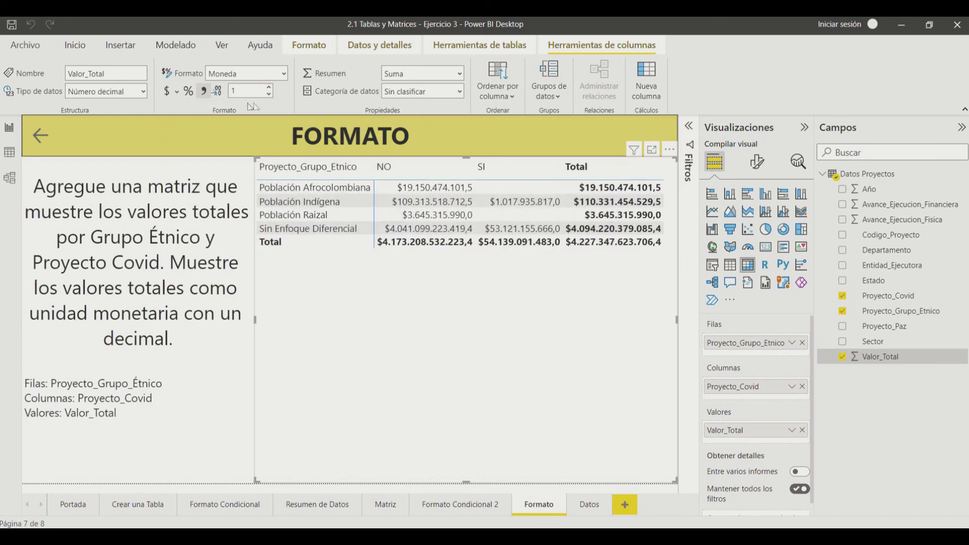
Try Valor_Total without the thousands separator and restore the Moneda format with 1 decimal place
{"action": "left_click", "coordinate": [215, 93]}
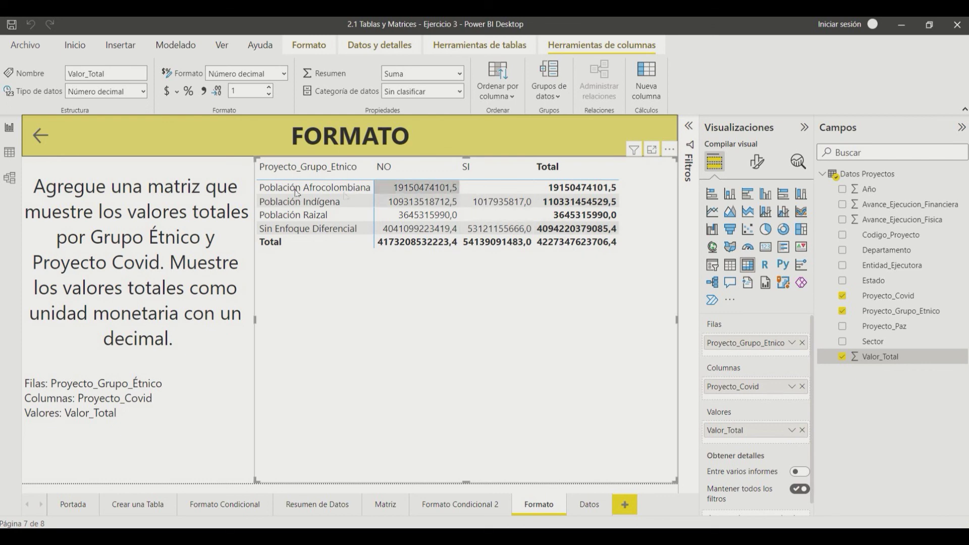
{"action": "left_click", "coordinate": [208, 93]}
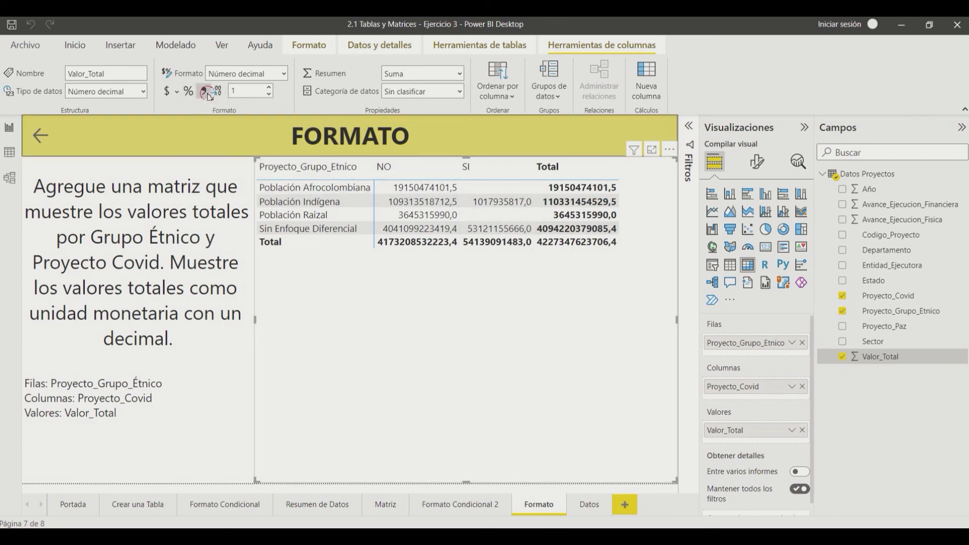
{"action": "left_click", "coordinate": [171, 98]}
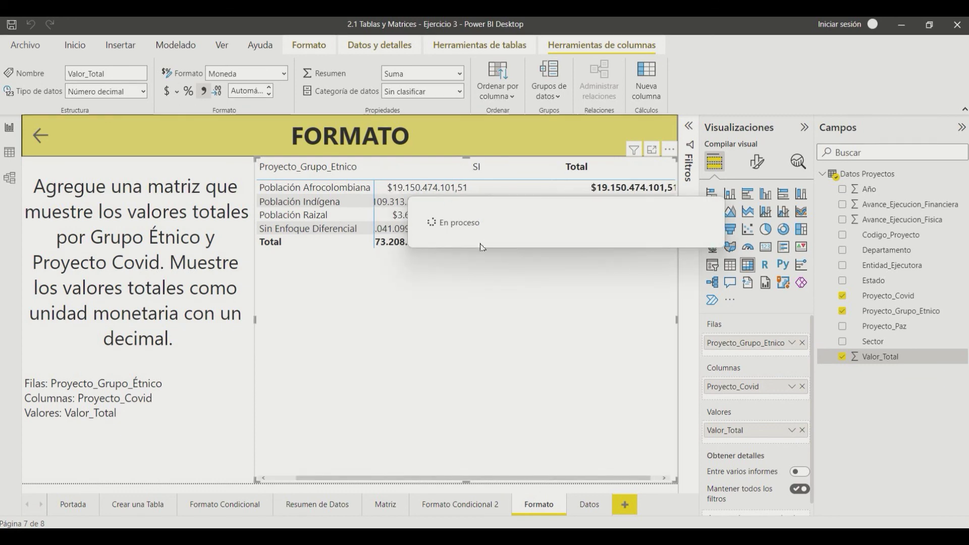
{"action": "left_click", "coordinate": [270, 87]}
{"action": "left_click", "coordinate": [270, 87]}
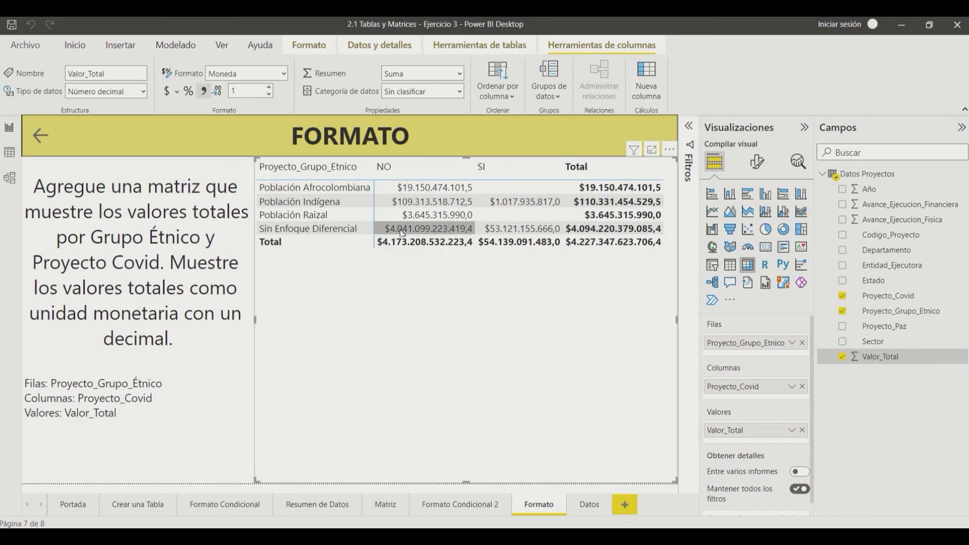
{"action": "left_click", "coordinate": [757, 161]}
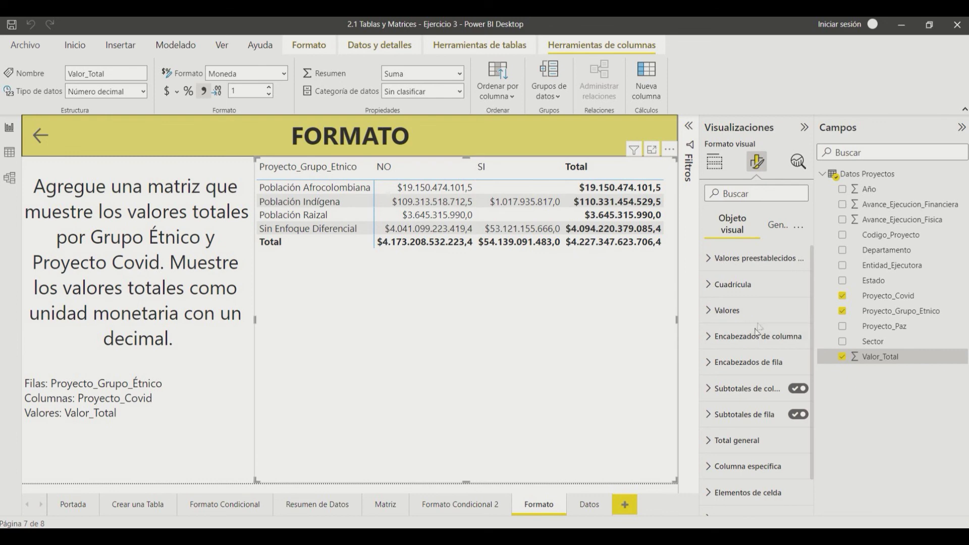
{"action": "scroll", "coordinate": [757, 367], "scroll_direction": "down", "scroll_amount": 1}
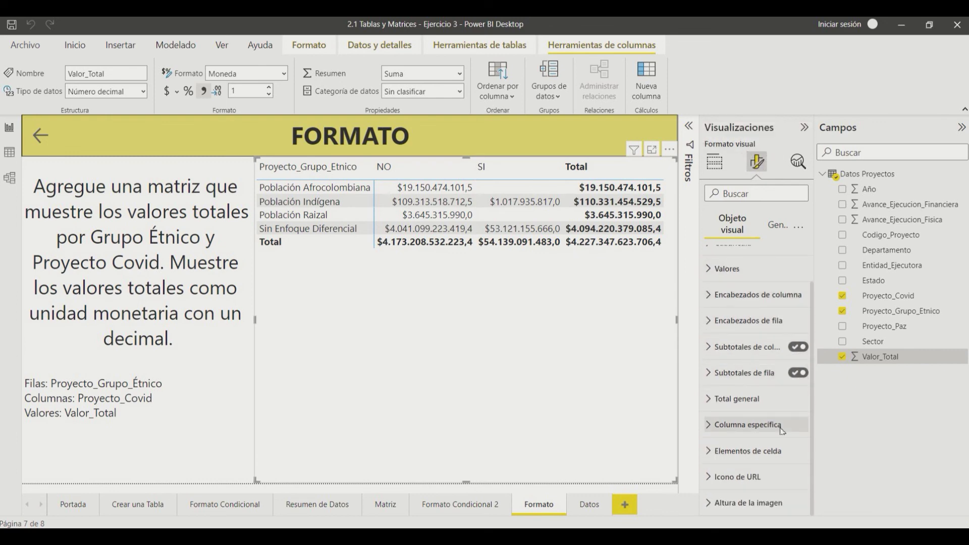
{"action": "scroll", "coordinate": [782, 427], "scroll_direction": "up", "scroll_amount": 1}
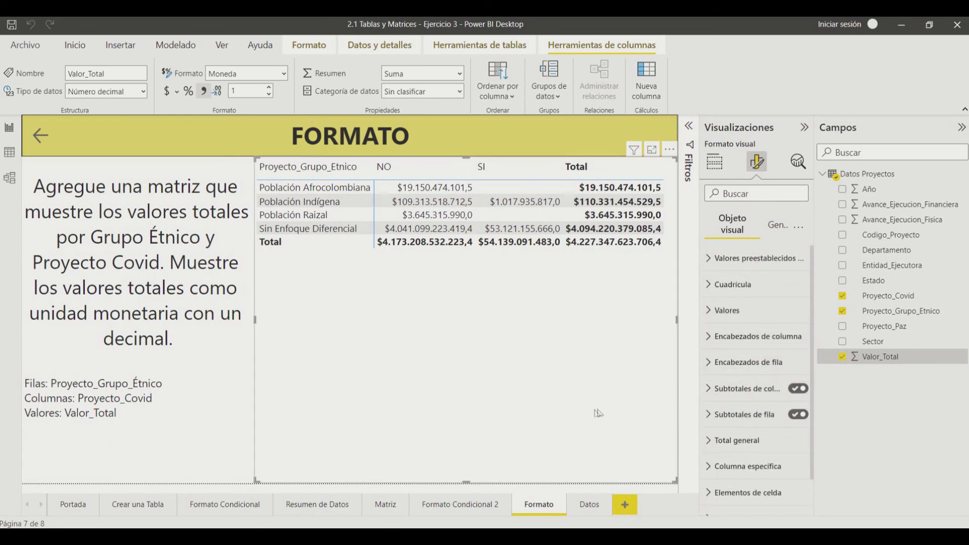